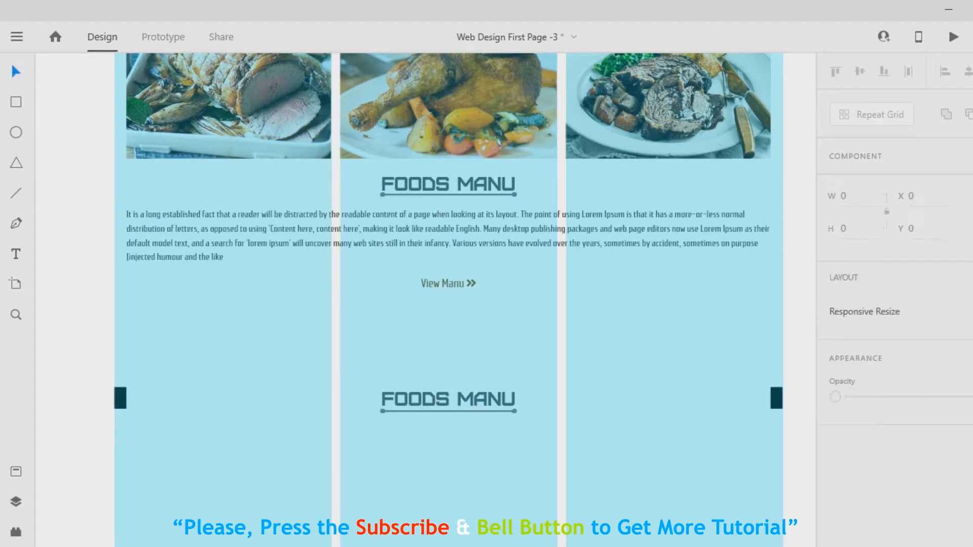
# - Change the lower "FOODS MANU" heading to "NEW FOODS" and centre it over its underline
pyautogui.click(16, 253)
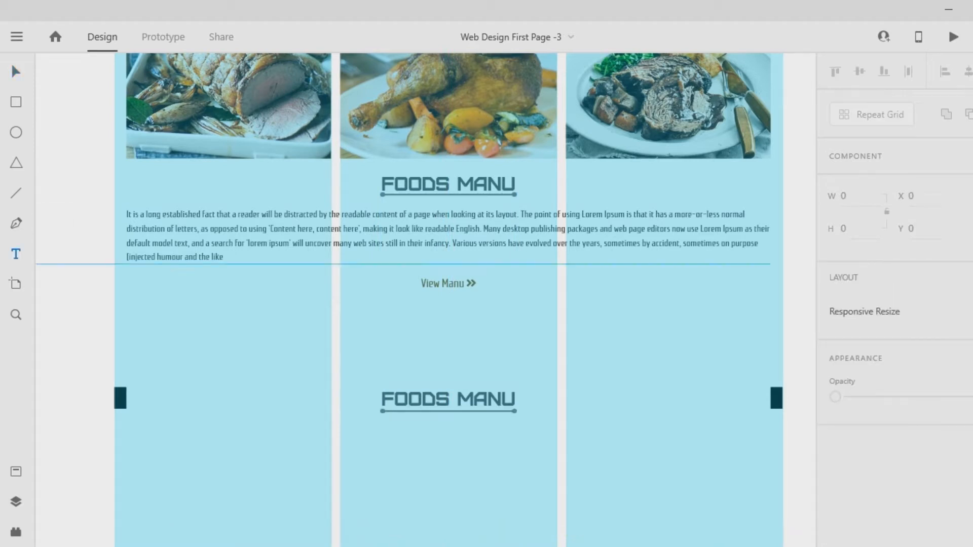
pyautogui.click(457, 399)
pyautogui.moveTo(458, 399); pyautogui.dragTo(520, 398)
pyautogui.press('BackSpace')
pyautogui.write('NEW')
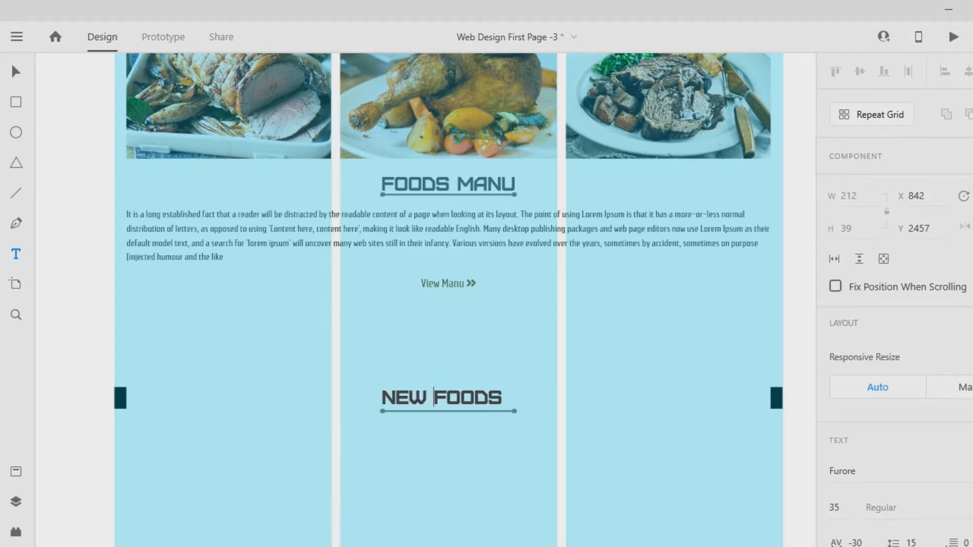
pyautogui.press('Escape')
pyautogui.moveTo(441, 399); pyautogui.dragTo(444, 399)
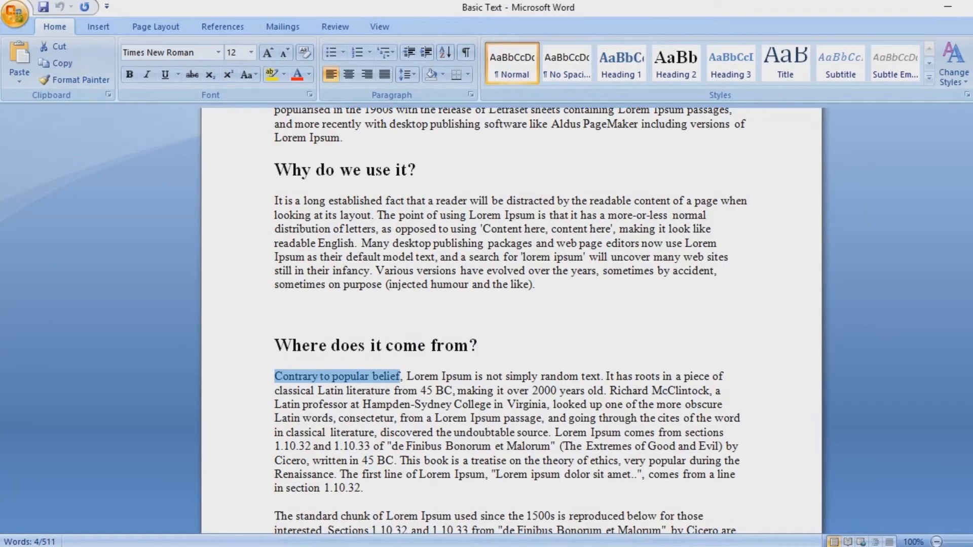
# - Switch to the Basic Text document in Word, copy the phrase "popular during the Renaissance", and return to Adobe XD
pyautogui.click(312, 433)
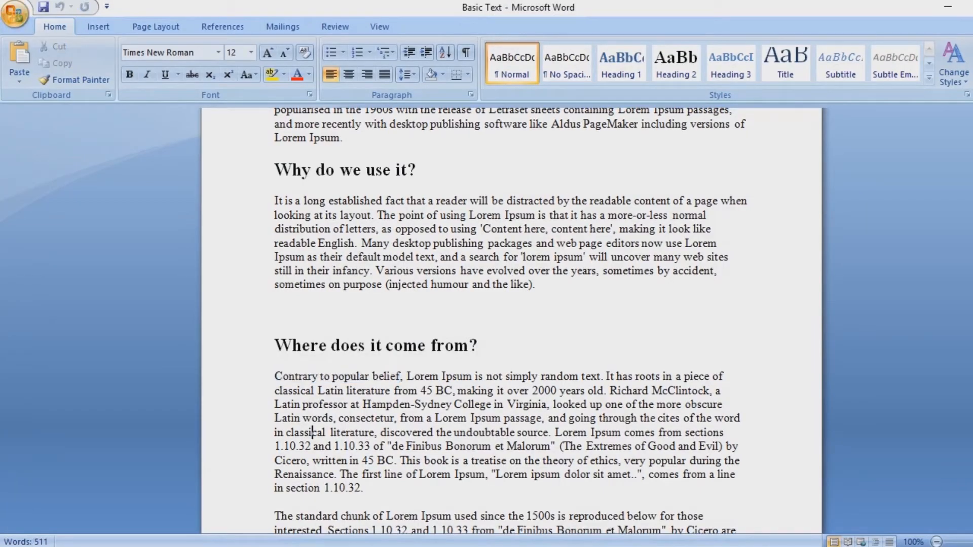
pyautogui.moveTo(650, 461); pyautogui.dragTo(333, 475)
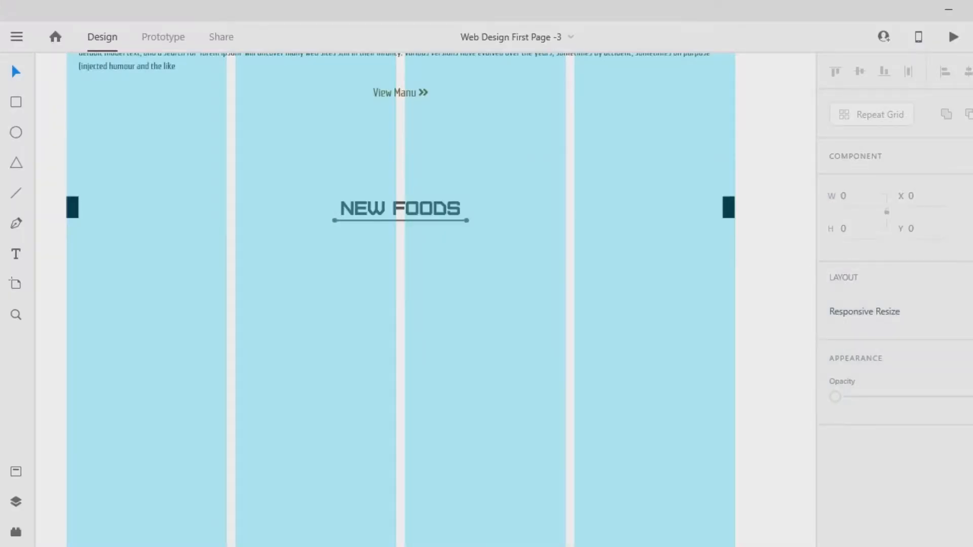
pyautogui.click(16, 254)
pyautogui.click(16, 72)
# - Draw a 281 by 281 square in the first column below the NEW FOODS heading, filled black and without a border
pyautogui.click(15, 102)
pyautogui.moveTo(66, 281); pyautogui.dragTo(227, 442)
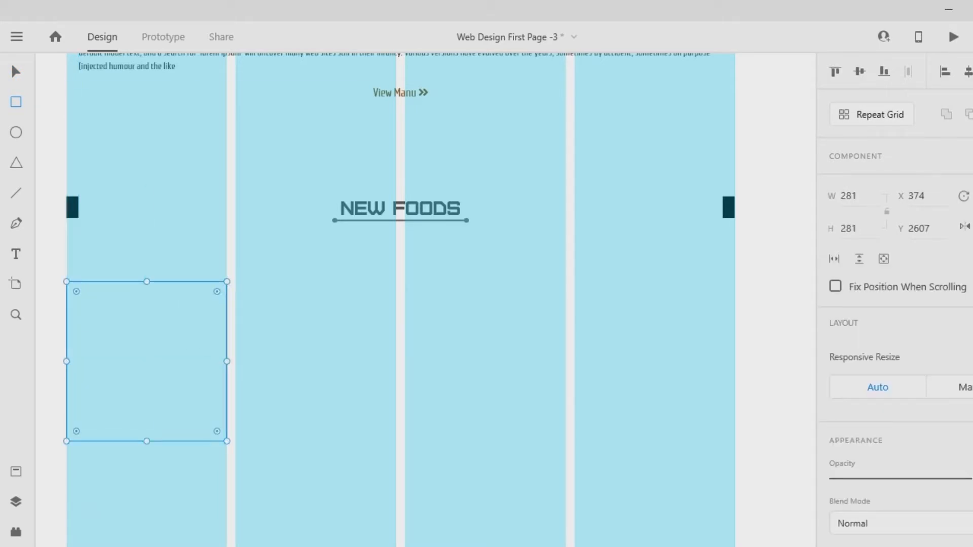
pyautogui.scroll(-6, 895, 304)
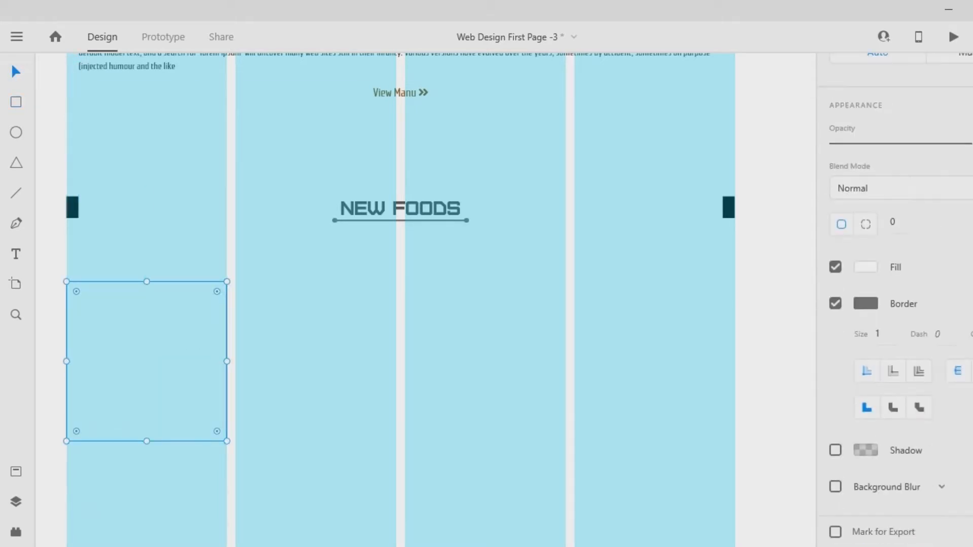
pyautogui.click(866, 267)
pyautogui.write('0')
pyautogui.press('Return')
pyautogui.click(866, 304)
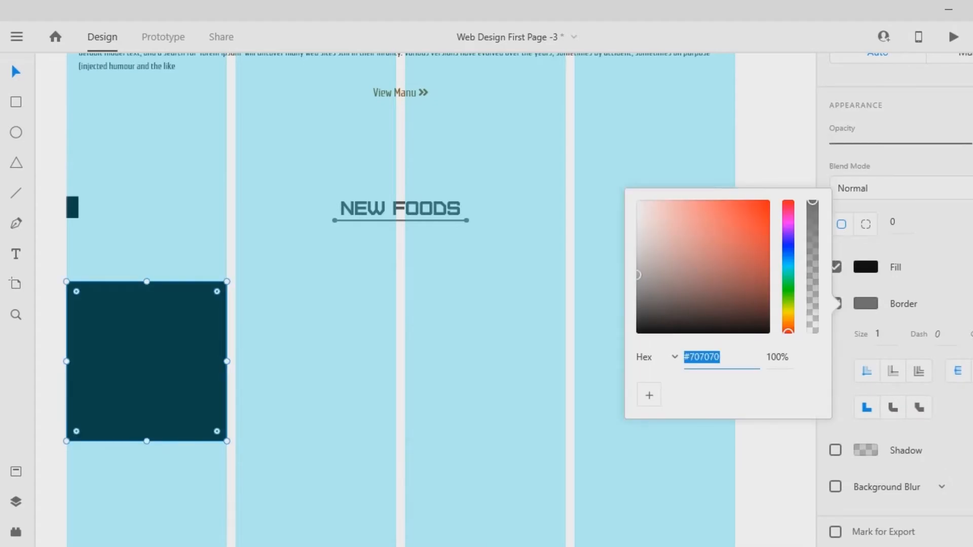
pyautogui.click(836, 305)
pyautogui.click(835, 304)
# - Duplicate the black square into the other three columns to form a row of four
pyautogui.keyDown('alt'); pyautogui.moveTo(147, 361); pyautogui.dragTo(485, 361); pyautogui.keyUp('alt')
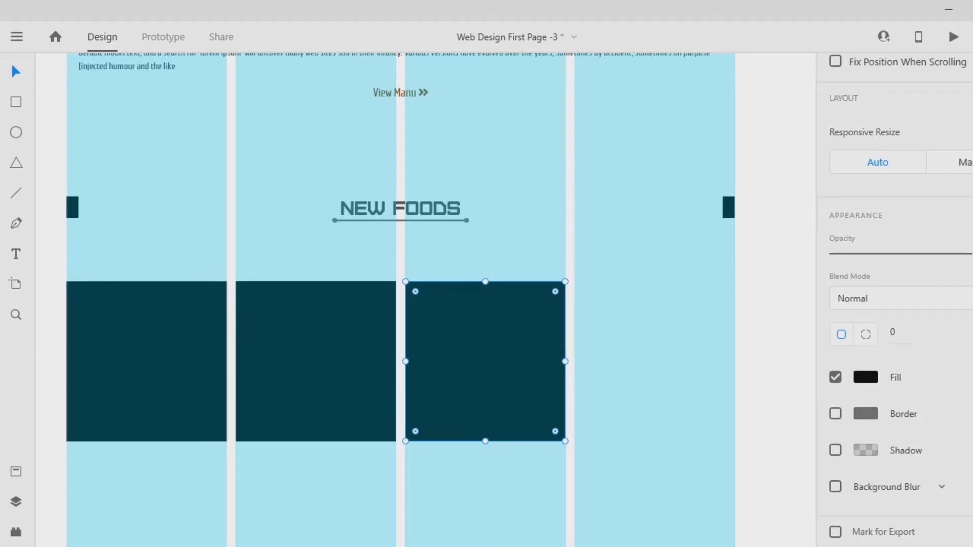
pyautogui.keyDown('alt'); pyautogui.moveTo(485, 362); pyautogui.dragTo(655, 361); pyautogui.keyUp('alt')
pyautogui.press('Escape')
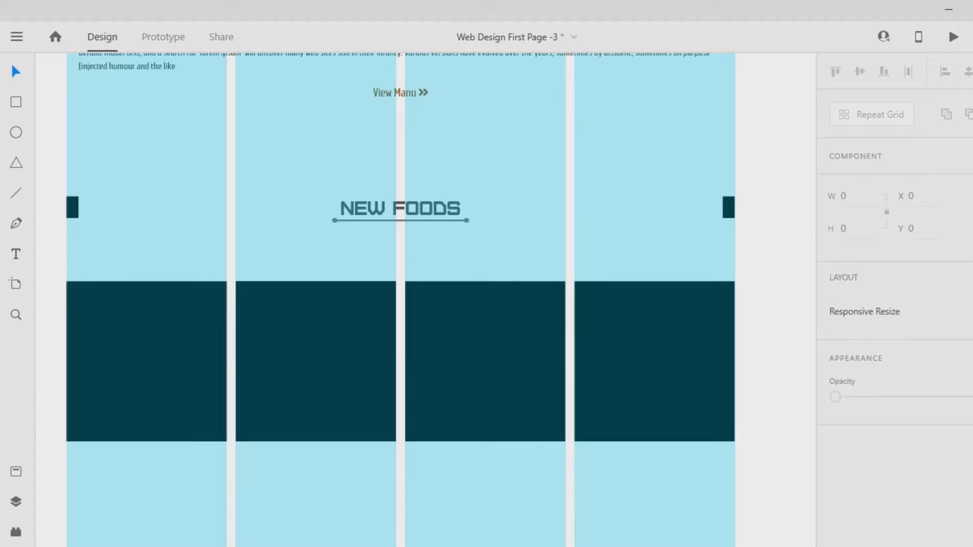
# - Add the two-line text "Popular During The Renaissance" below the first square
pyautogui.scroll(-3, 401, 299)
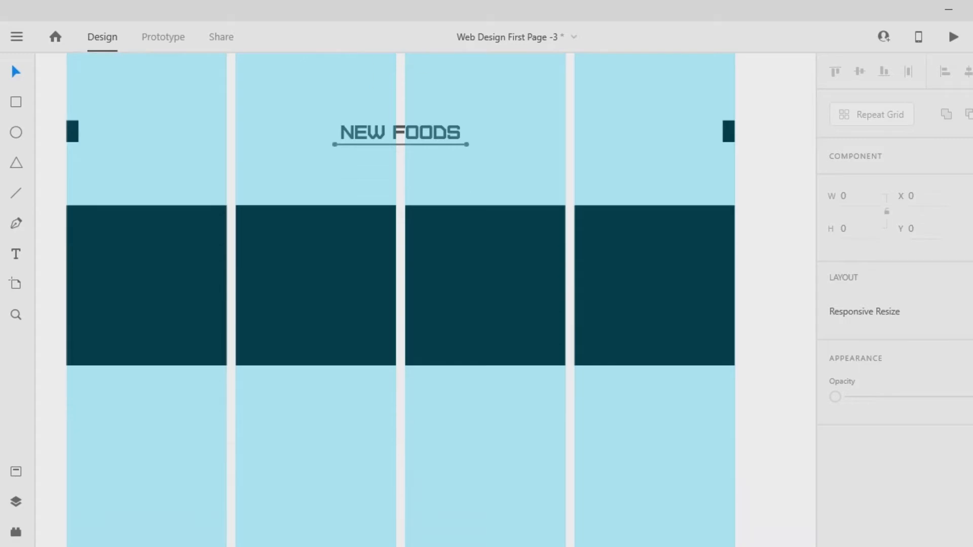
pyautogui.press('t')
pyautogui.click(79, 391)
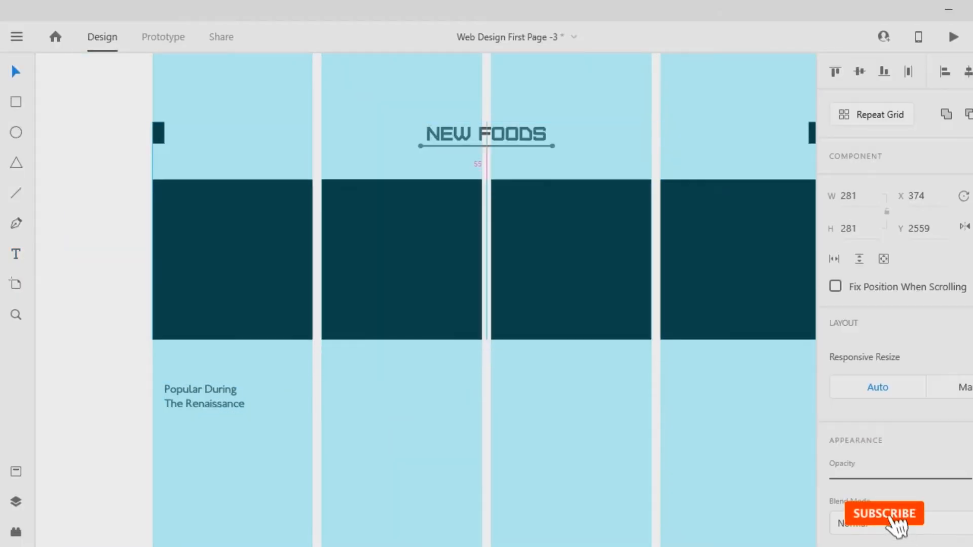
# - Set the product title to size 22 with centred alignment and position it centrally under the first square
pyautogui.click(835, 508)
pyautogui.write('24')
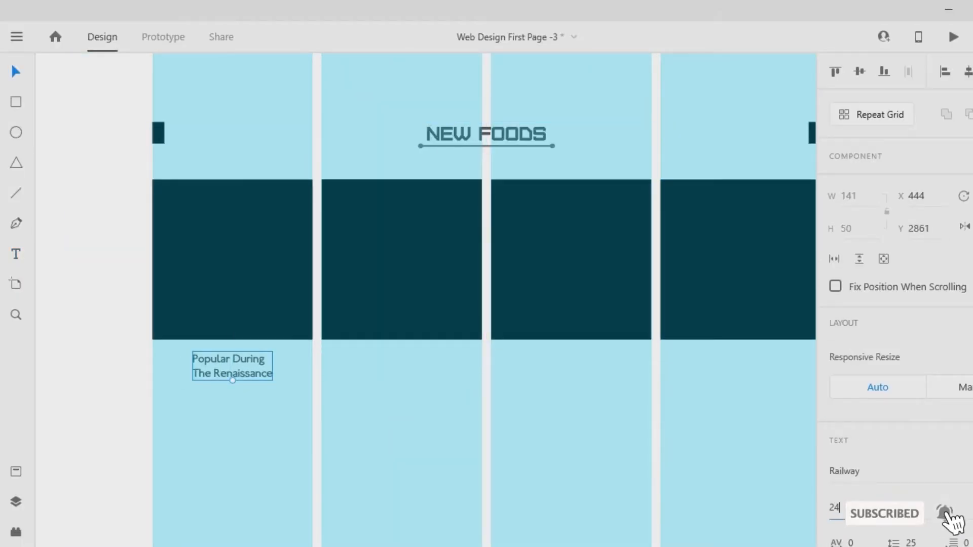
pyautogui.press('Return')
pyautogui.write('2')
pyautogui.press('Return')
pyautogui.moveTo(236, 364); pyautogui.dragTo(233, 365)
pyautogui.scroll(-4, 865, 359)
pyautogui.click(864, 357)
pyautogui.press('Escape')
# - Add the price text "$15.00" below the product title, with its dollar sign at size 30
pyautogui.press('t')
pyautogui.click(188, 401)
pyautogui.write('$15.00')
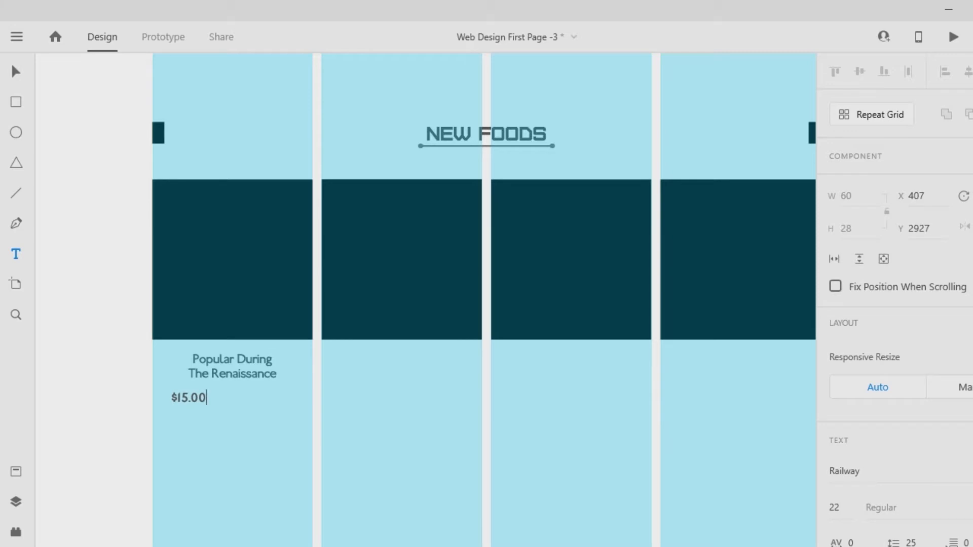
pyautogui.click(834, 507)
pyautogui.moveTo(178, 399); pyautogui.dragTo(170, 399)
pyautogui.write('30')
pyautogui.press('Return')
pyautogui.scroll(-7, 865, 358)
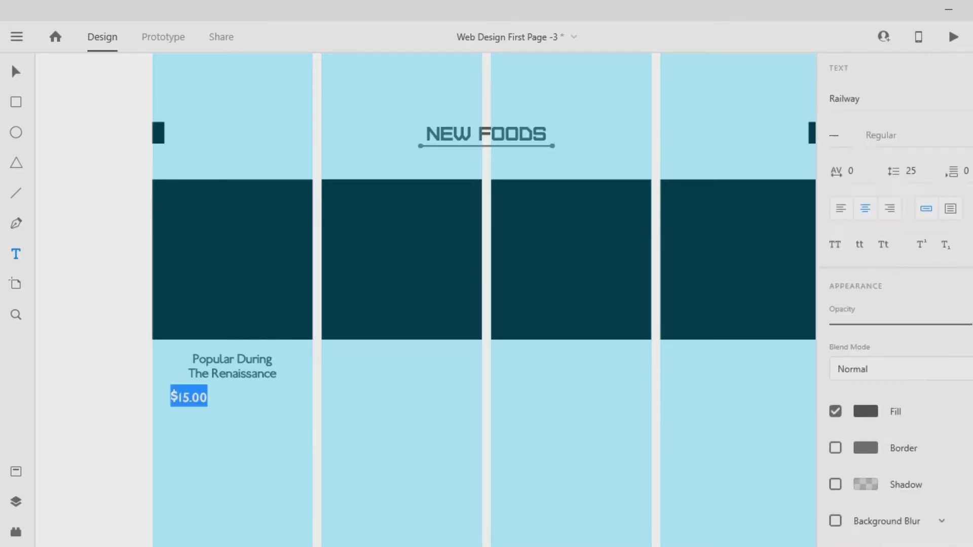
# - Set the price text's fill colour to #77FF00
pyautogui.click(866, 411)
pyautogui.write('FF000077FF00')
pyautogui.press('Return')
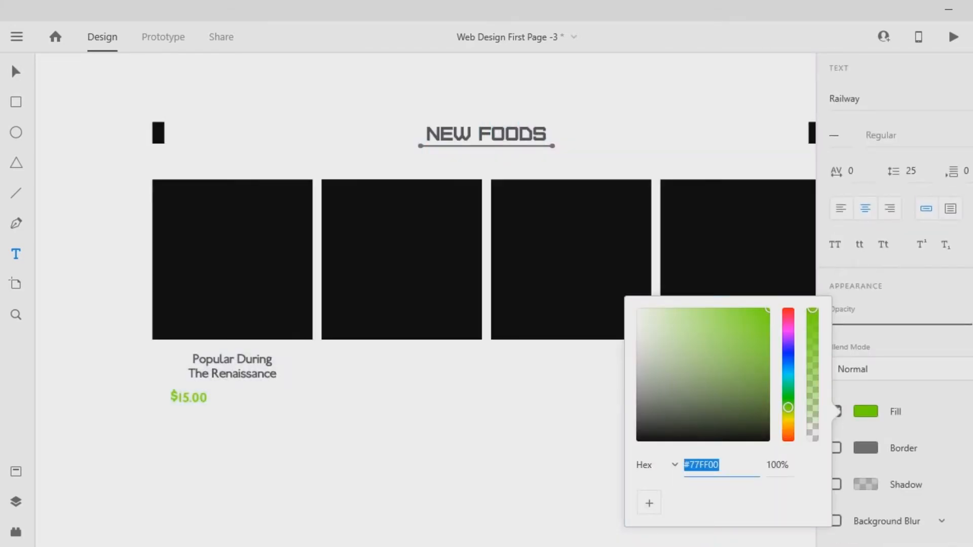
pyautogui.press('Escape')
# - Sample the yellow-green of the page header's phone number text as the fill colour of the price
pyautogui.scroll(15, 426, 299)
pyautogui.click(866, 411)
pyautogui.press('i')
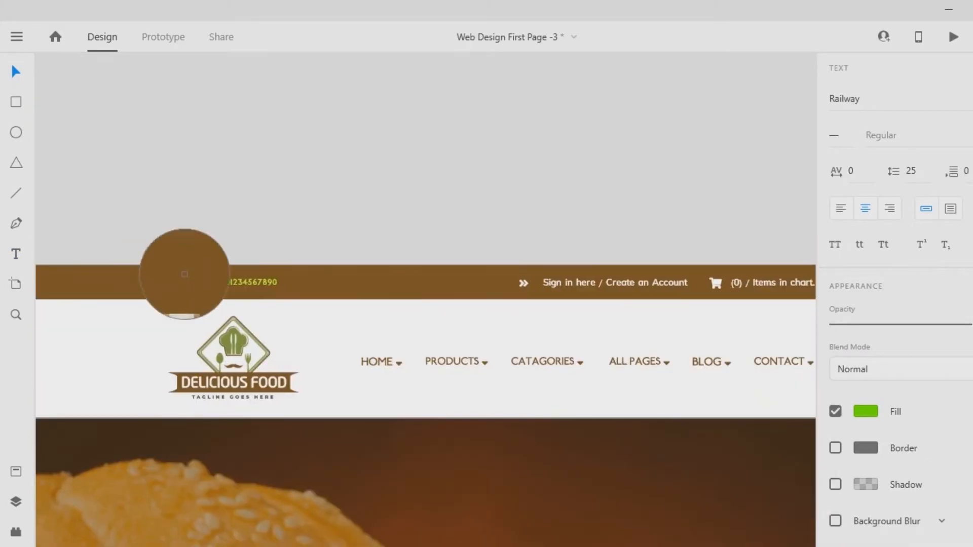
pyautogui.click(173, 282)
# - Add a second dollar sign after "$15.00" in the same text line, at size 30
pyautogui.scroll(-15, 173, 282)
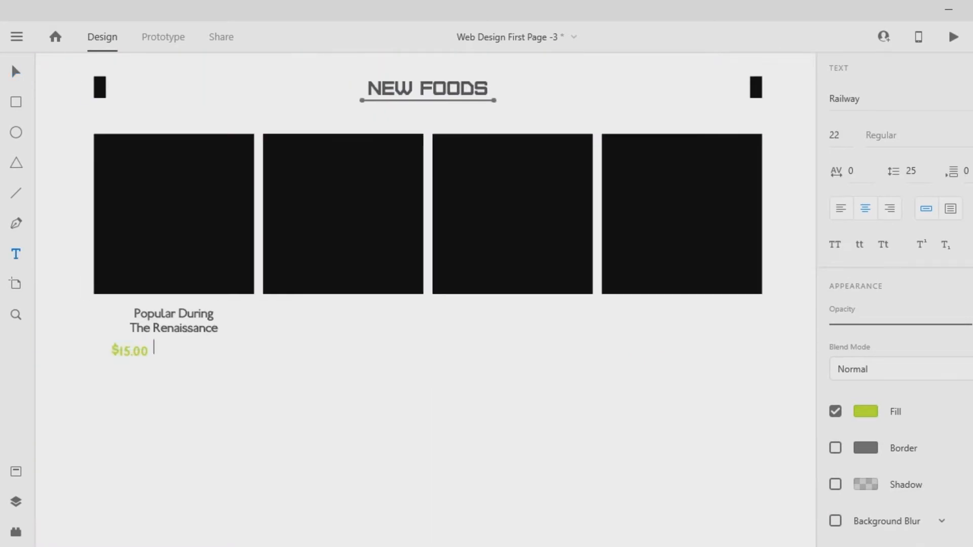
pyautogui.click(154, 347)
pyautogui.click(147, 348)
pyautogui.write('$')
pyautogui.click(151, 352)
pyautogui.click(151, 351)
pyautogui.click(835, 508)
pyautogui.write('30')
pyautogui.moveTo(152, 351); pyautogui.dragTo(146, 351)
pyautogui.press('Return')
pyautogui.press('Escape')
pyautogui.hotkey('ctrl', 'z')
pyautogui.press('v')
pyautogui.doubleClick(150, 350)
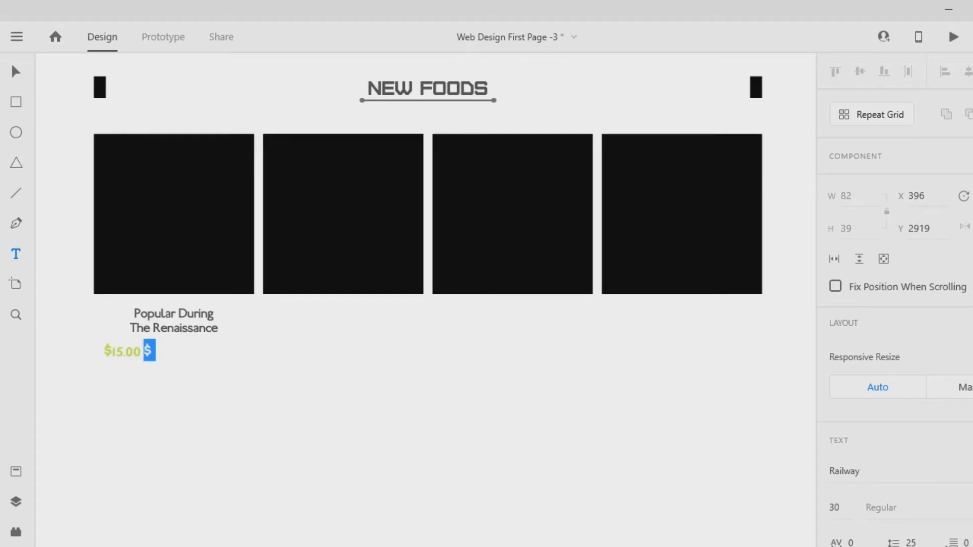
# - Try a different fill hue for the second dollar sign
pyautogui.scroll(-8, 882, 385)
pyautogui.click(866, 378)
pyautogui.moveTo(788, 392); pyautogui.dragTo(788, 404)
pyautogui.press('Escape')
# - Complete the second price as "$20.00" with its digits at size 22
pyautogui.write('$20')
pyautogui.click(834, 100)
pyautogui.write('22')
pyautogui.press('Return')
pyautogui.click(162, 351)
pyautogui.write('.00')
# - Set the fill colour of the "$20.00" price to light grey #ACACAC
pyautogui.moveTo(171, 351); pyautogui.dragTo(130, 351)
pyautogui.click(865, 378)
pyautogui.moveTo(645, 369); pyautogui.dragTo(637, 318)
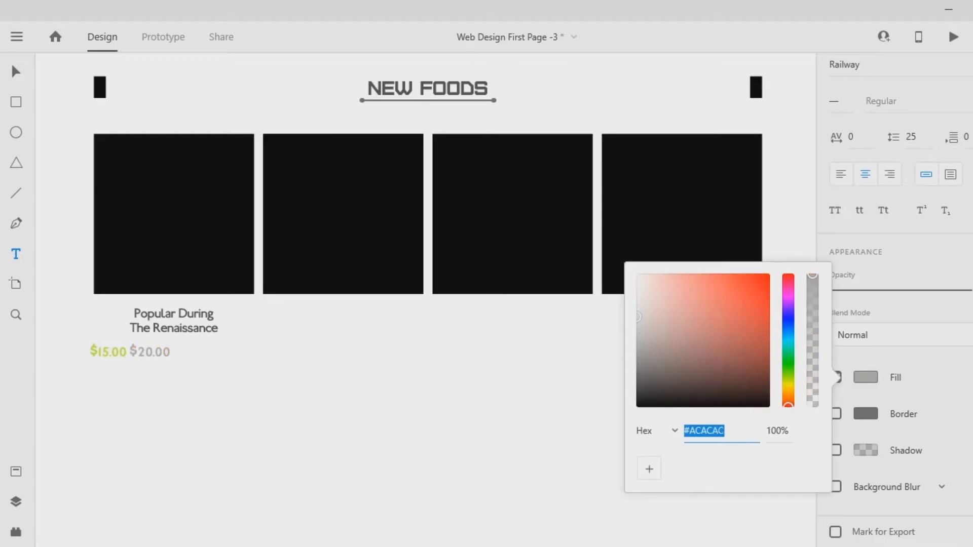
pyautogui.press('Escape')
pyautogui.press('Escape')
# - Strike through the "$20.00" price and place the price line centrally beneath the product title
pyautogui.moveTo(130, 349); pyautogui.dragTo(166, 353)
pyautogui.click(128, 351)
pyautogui.click(16, 71)
pyautogui.click(152, 398)
pyautogui.click(167, 397)
# - Set the title's first line, "Popular During", to size 25
pyautogui.doubleClick(169, 327)
pyautogui.moveTo(130, 313); pyautogui.dragTo(213, 313)
pyautogui.click(834, 508)
pyautogui.write('25')
pyautogui.press('Return')
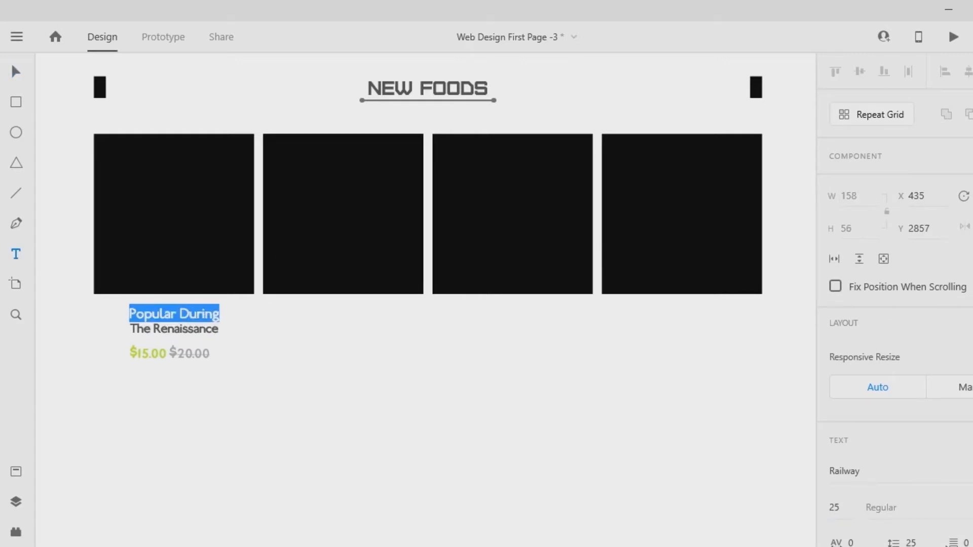
pyautogui.press('Escape')
pyautogui.press('Escape')
# - Centre and group the product title with its prices, and move them down to leave room below the first square
pyautogui.moveTo(168, 353); pyautogui.dragTo(167, 348)
pyautogui.click(167, 397)
pyautogui.moveTo(263, 364); pyautogui.dragTo(174, 383)
pyautogui.hotkey('shift', 'c')
pyautogui.hotkey('ctrl', 'g')
pyautogui.press('Escape')
# - Add a black two-line text "160 Day" between the first square and the product title
pyautogui.click(15, 254)
pyautogui.click(124, 327)
pyautogui.write('160 dayD')
pyautogui.hotkey('ctrl', 'a')
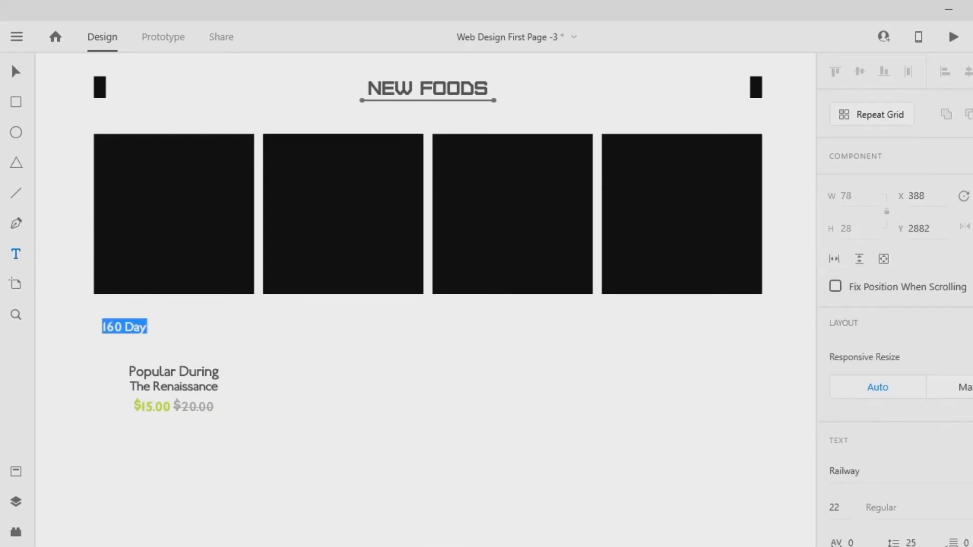
pyautogui.scroll(-7, 894, 385)
pyautogui.click(865, 412)
pyautogui.click(637, 440)
pyautogui.click(147, 327)
pyautogui.click(125, 327)
pyautogui.press('Return')
pyautogui.press('Escape')
# - Duplicate the "160 Day" text at equal spacing to make a row of four
pyautogui.moveTo(124, 333); pyautogui.dragTo(161, 334)
pyautogui.hotkey('ctrl', 'd')
pyautogui.hotkey('ctrl', 'd')
# - Group the four countdown texts, centre the group under the first square, and save the document
pyautogui.moveTo(103, 324); pyautogui.dragTo(268, 341)
pyautogui.hotkey('ctrl', 'g')
pyautogui.hotkey('shift', 'c')
pyautogui.hotkey('ctrl', 'z')
pyautogui.keyDown('shift'); pyautogui.click(174, 253); pyautogui.keyUp('shift')
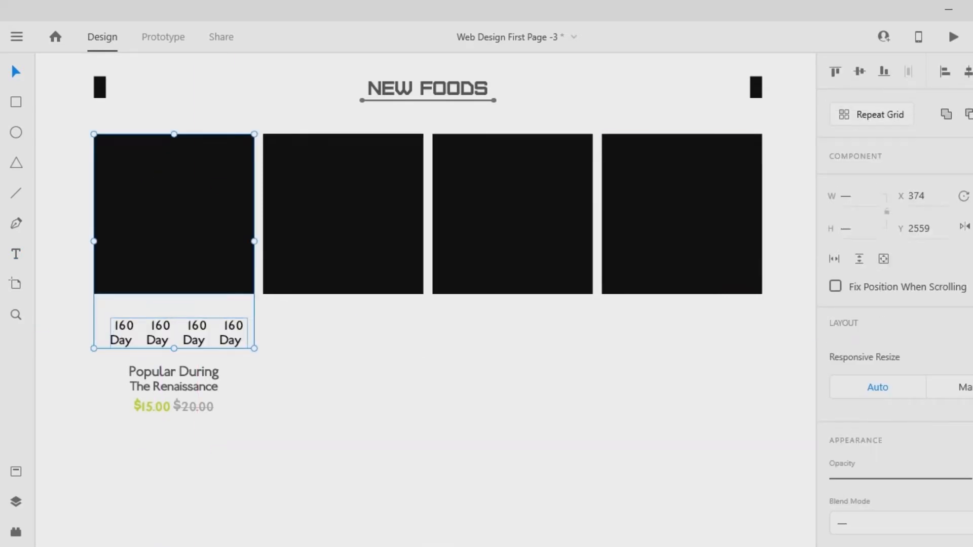
pyautogui.click(969, 71)
pyautogui.press('Escape')
pyautogui.hotkey('ctrl', 's')
# - Change the labels of the second, third and fourth countdown texts to "Hours", "Mins" and "Sec"
pyautogui.doubleClick(155, 334)
pyautogui.doubleClick(155, 334)
pyautogui.doubleClick(156, 341)
pyautogui.write('Hours')
pyautogui.press('Escape')
pyautogui.doubleClick(192, 338)
pyautogui.doubleClick(193, 341)
pyautogui.write('Mins')
pyautogui.press('Escape')
pyautogui.doubleClick(228, 337)
pyautogui.doubleClick(227, 341)
pyautogui.write('Sec')
pyautogui.press('Escape')
pyautogui.press('Escape')
# - Ungroup the four countdown texts and distribute them evenly in the horizontal direction
pyautogui.rightClick(234, 337)
pyautogui.click(283, 144)
pyautogui.hotkey('ctrl', 'shift', 'h')
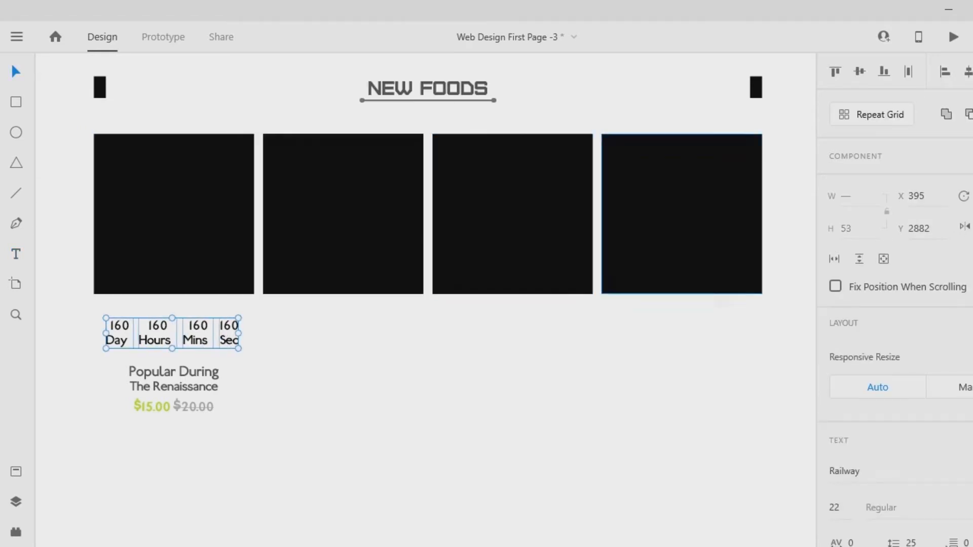
# - Regroup the countdown texts and centre the row under the first square
pyautogui.hotkey('ctrl', 'g')
pyautogui.moveTo(173, 335); pyautogui.dragTo(165, 333)
pyautogui.keyDown('shift'); pyautogui.click(174, 243); pyautogui.keyUp('shift')
pyautogui.hotkey('shift', 'c')
pyautogui.press('Escape')
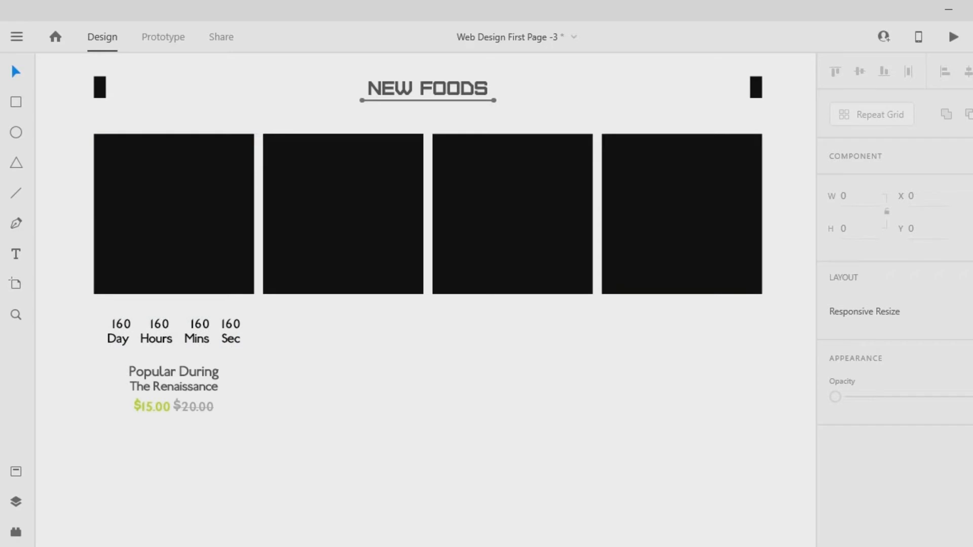
# - Ungroup the product title and prices, and move each down to widen the vertical spacing between them
pyautogui.rightClick(179, 388)
pyautogui.click(231, 145)
pyautogui.press('Escape')
pyautogui.moveTo(173, 407); pyautogui.dragTo(173, 429)
pyautogui.moveTo(173, 379); pyautogui.dragTo(173, 385)
pyautogui.press('Escape')
pyautogui.moveTo(173, 429); pyautogui.dragTo(173, 435)
pyautogui.press('Escape')
# - Group the countdown row, product title and prices into one text block
pyautogui.moveTo(99, 306); pyautogui.dragTo(248, 454)
pyautogui.hotkey('ctrl', 'g')
pyautogui.press('Escape')
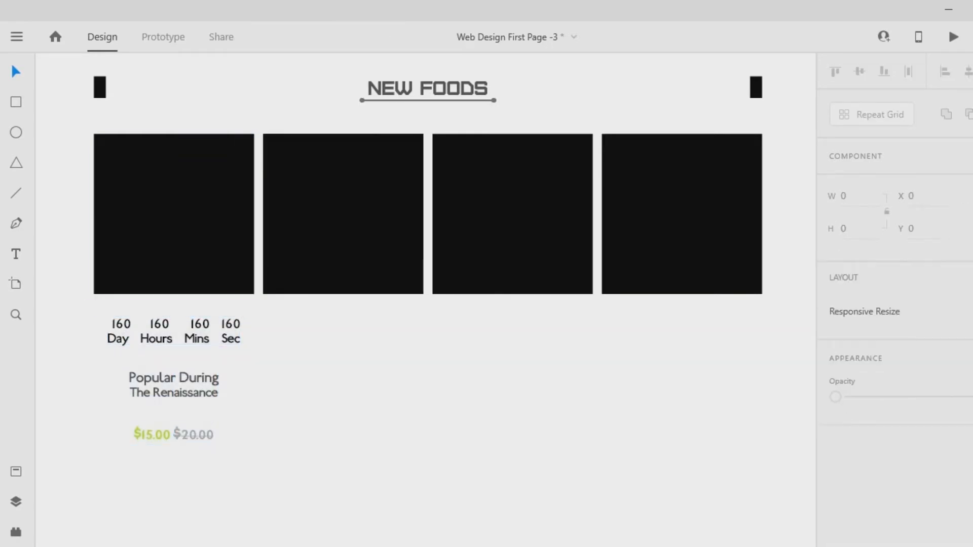
# - Show the artboard's layout grid and group the first square with the text block below it into one product card
pyautogui.click(174, 385)
pyautogui.keyDown('shift'); pyautogui.click(174, 214); pyautogui.keyUp('shift')
pyautogui.hotkey('ctrl', 'shift', "'")
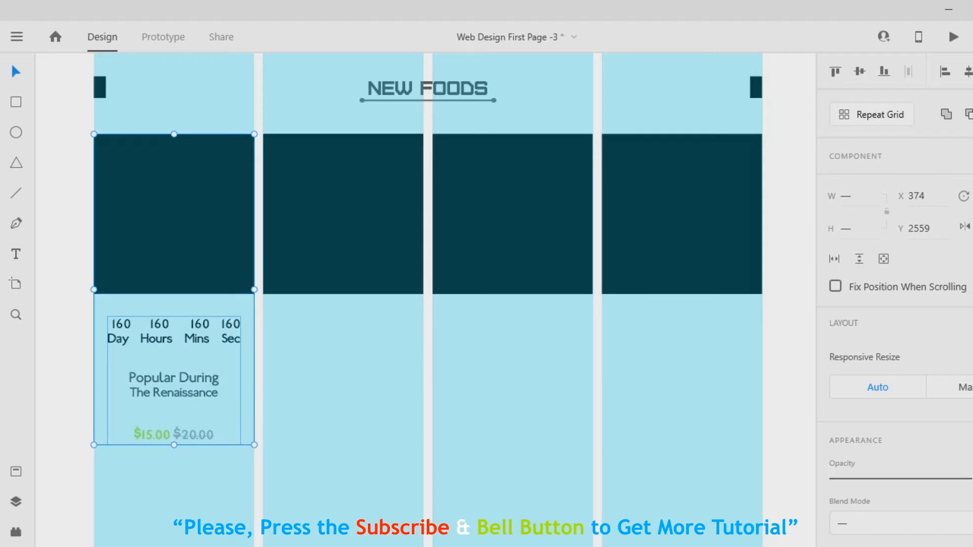
pyautogui.hotkey('ctrl', 'g')
pyautogui.press('Escape')
# - Delete the second, third and fourth black squares beside the first product card
pyautogui.click(343, 213)
pyautogui.click(512, 214)
pyautogui.press('Delete')
pyautogui.click(343, 214)
pyautogui.press('Delete')
pyautogui.click(681, 214)
pyautogui.press('Delete')
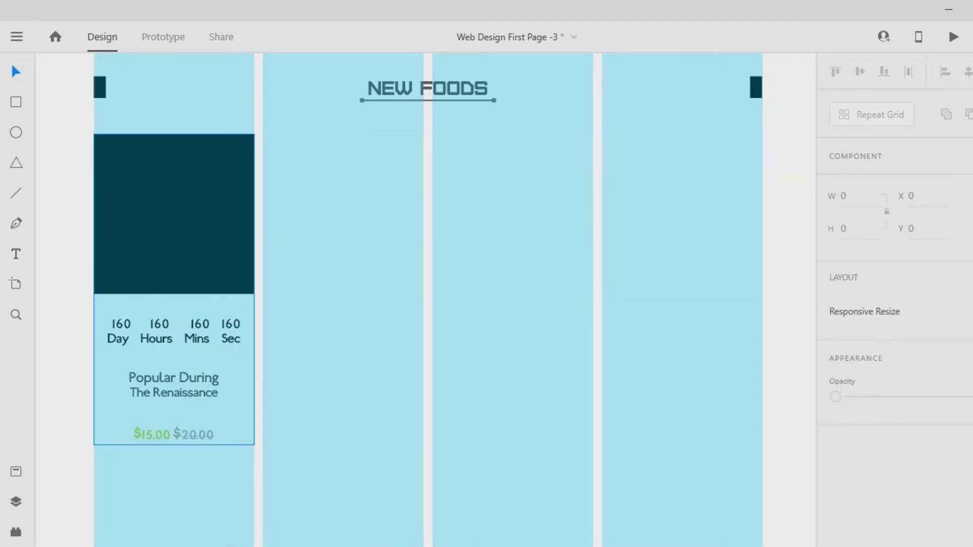
# - Duplicate the first product card into the other three layout columns and save the document
pyautogui.click(174, 214)
pyautogui.press('Escape')
pyautogui.moveTo(174, 214); pyautogui.dragTo(343, 214)
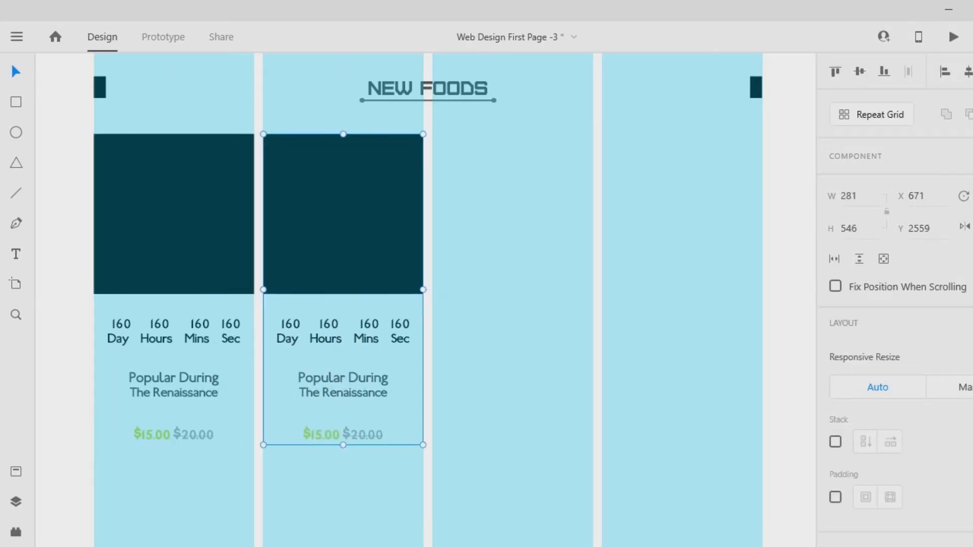
pyautogui.press('Escape')
pyautogui.moveTo(343, 214); pyautogui.dragTo(682, 214)
pyautogui.press('Escape')
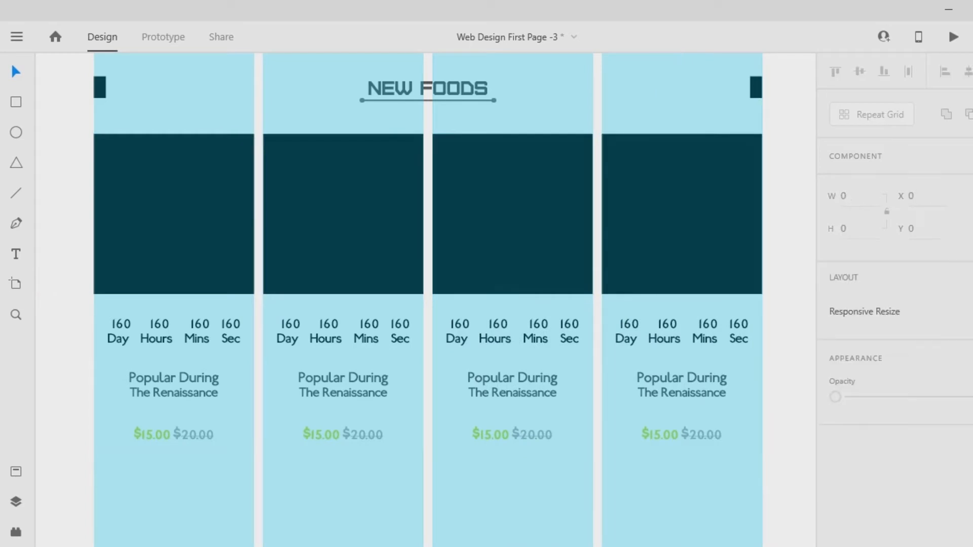
pyautogui.hotkey('ctrl', 's')
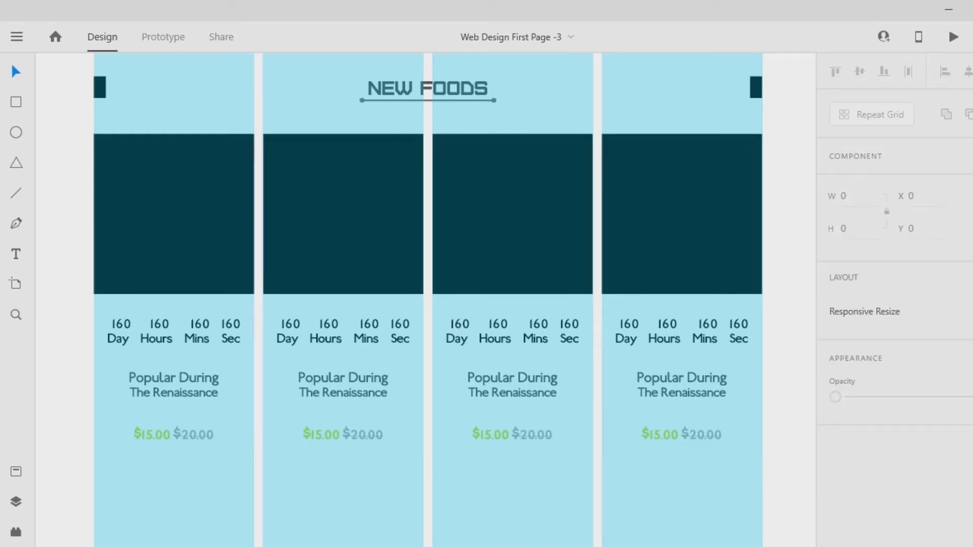
# - Ungroup all four product cards so each square is separate from its text block
pyautogui.click(174, 214)
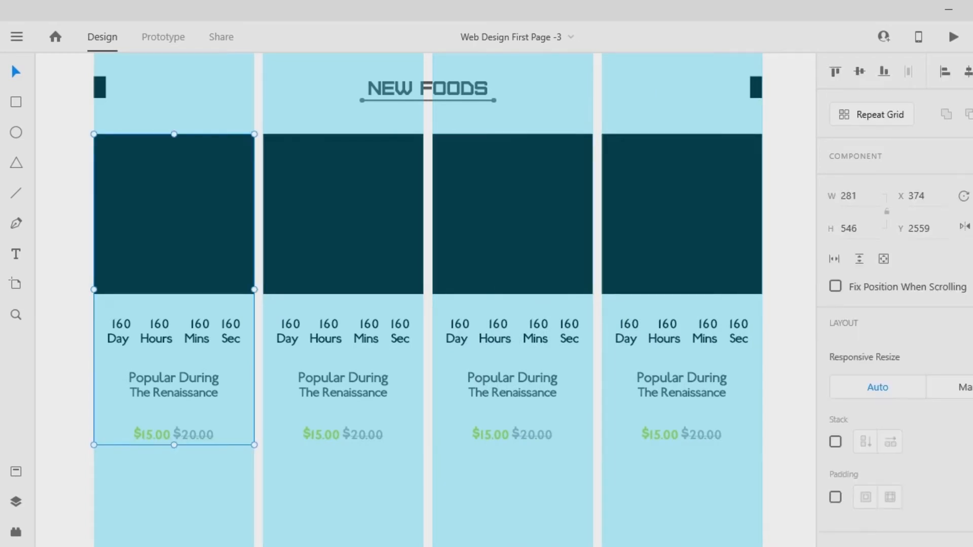
pyautogui.rightClick(173, 258)
pyautogui.click(208, 259)
pyautogui.rightClick(376, 256)
pyautogui.click(412, 258)
pyautogui.rightClick(515, 256)
pyautogui.click(549, 259)
pyautogui.rightClick(625, 257)
pyautogui.click(661, 259)
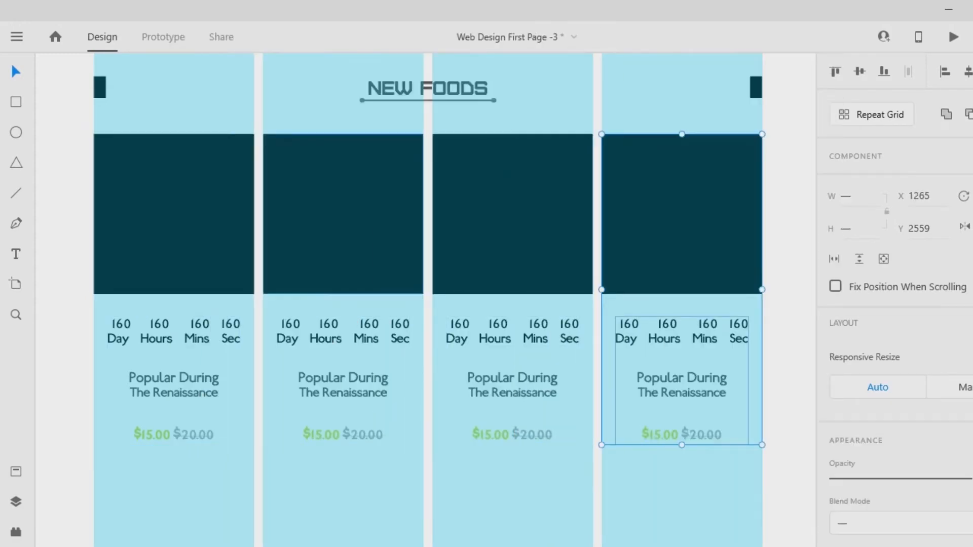
# - Fill the first square with the cream-topped dessert photo and the second with the waffle photo from the New Foods folder
pyautogui.click(65, 236)
pyautogui.click(174, 214)
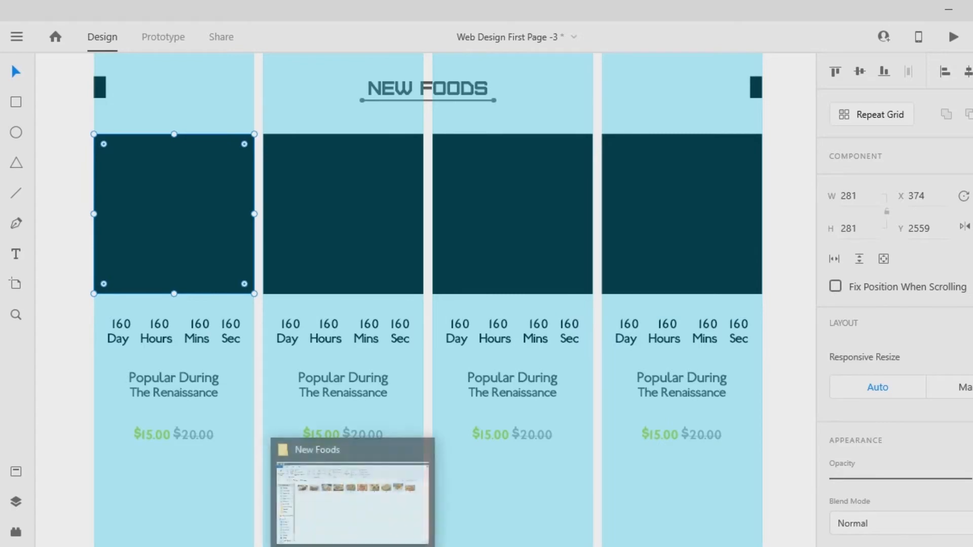
pyautogui.hotkey('alt', 'Tab')
pyautogui.moveTo(176, 167); pyautogui.dragTo(185, 223)
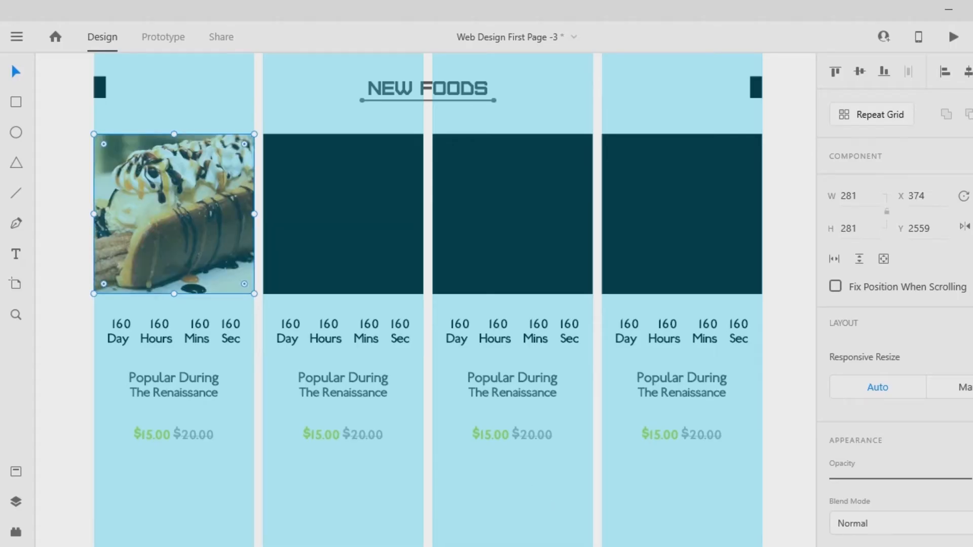
pyautogui.click(343, 214)
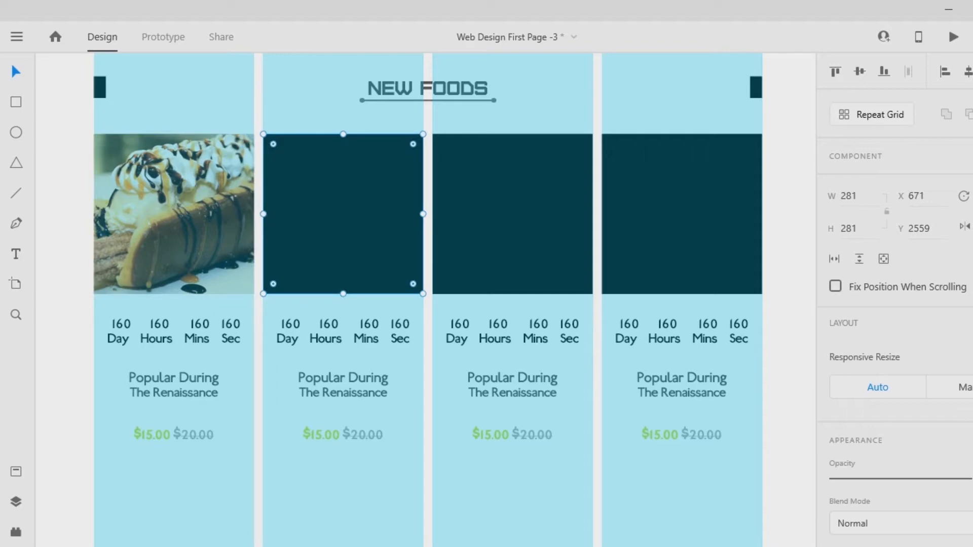
pyautogui.hotkey('alt', 'Tab')
pyautogui.moveTo(258, 167); pyautogui.dragTo(277, 190)
# - Fill the third square with the white-drizzled food photo and the fourth with the loaded fries photo from the New Foods folder
pyautogui.click(512, 212)
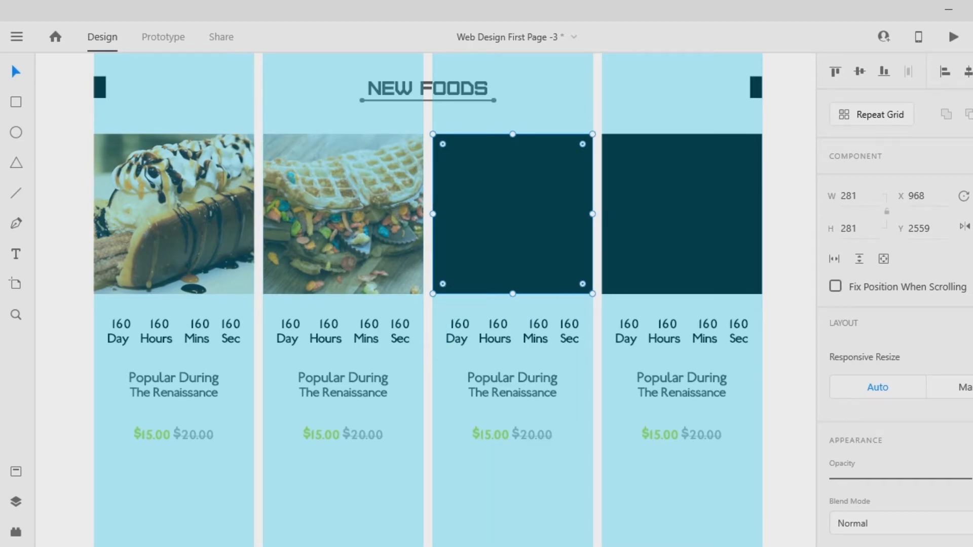
pyautogui.hotkey('alt', 'Tab')
pyautogui.moveTo(338, 167); pyautogui.dragTo(511, 223)
pyautogui.click(681, 214)
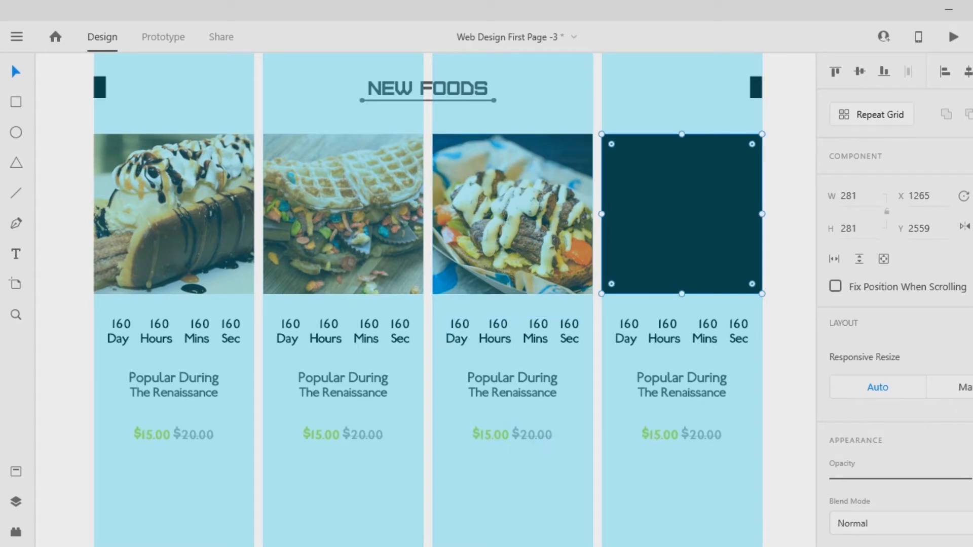
pyautogui.hotkey('alt', 'Tab')
pyautogui.moveTo(419, 163); pyautogui.dragTo(703, 233)
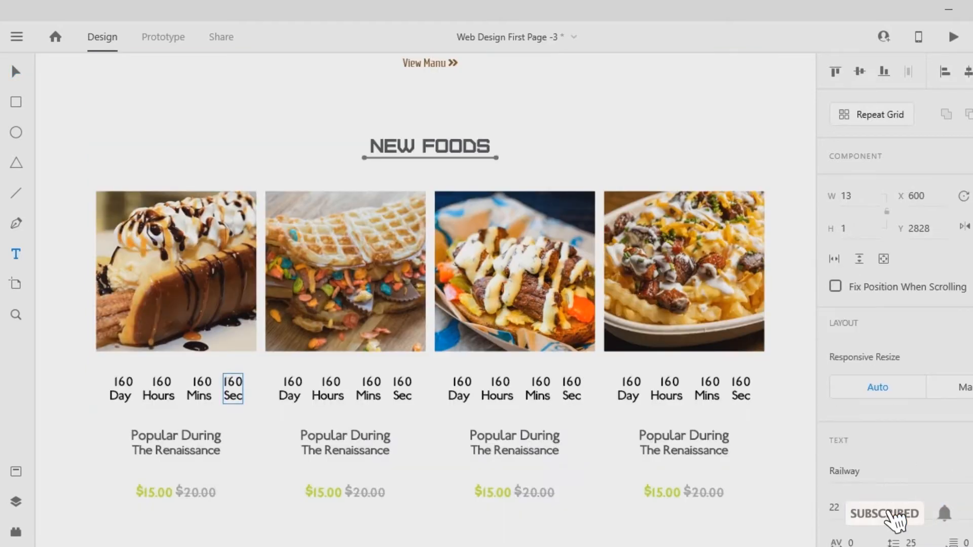
# - Set the Sec value in the first card's countdown to 50
pyautogui.doubleClick(233, 384)
pyautogui.click(233, 382)
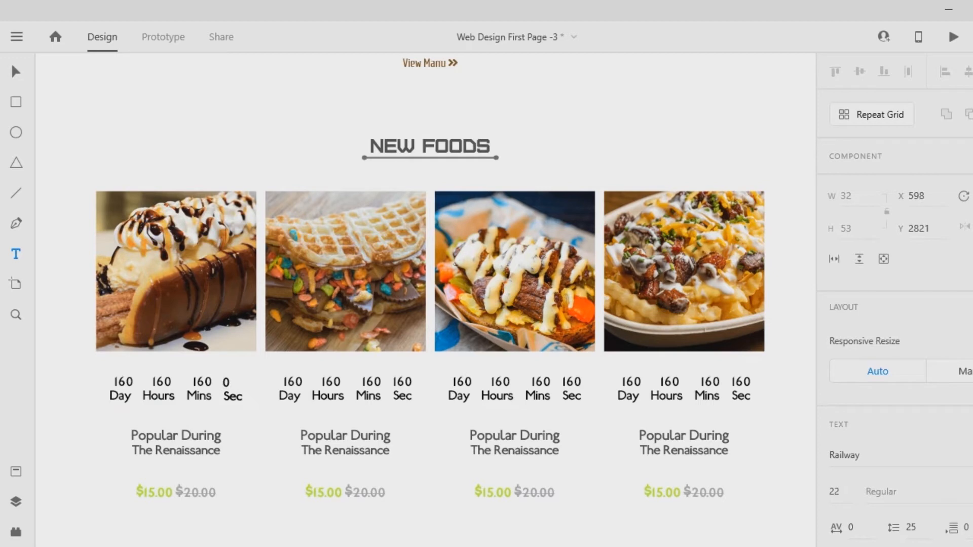
pyautogui.moveTo(229, 397); pyautogui.dragTo(223, 382)
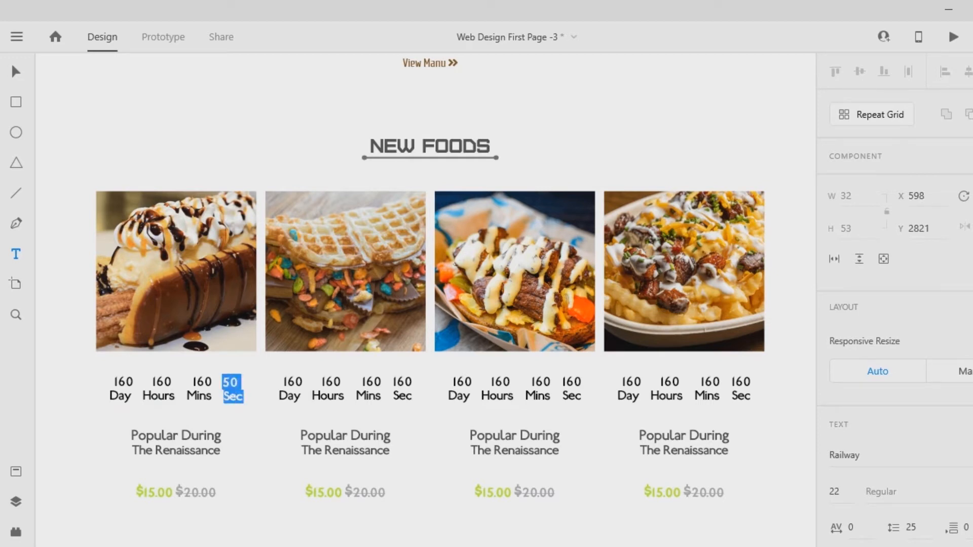
pyautogui.press('Escape')
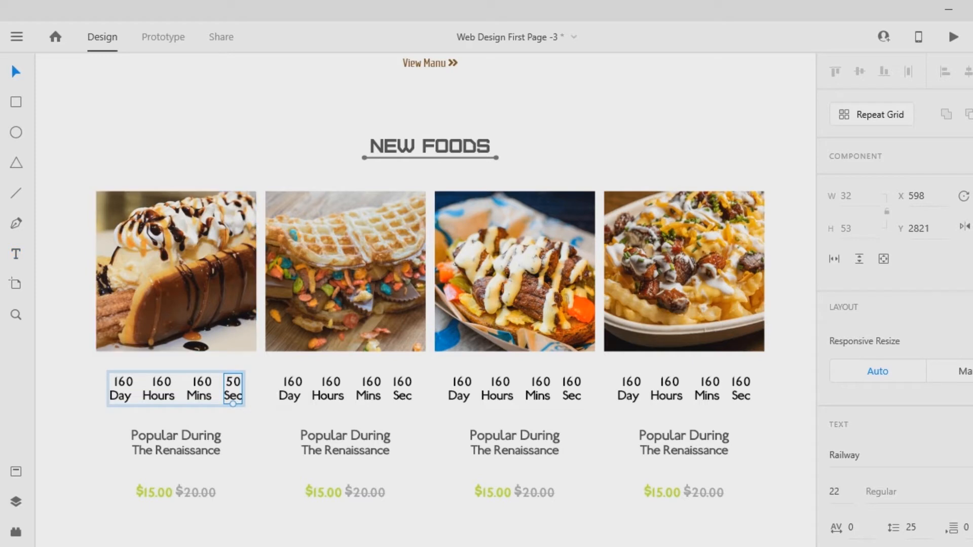
# - Set the Mins value in the first card's countdown to 37
pyautogui.click(200, 396)
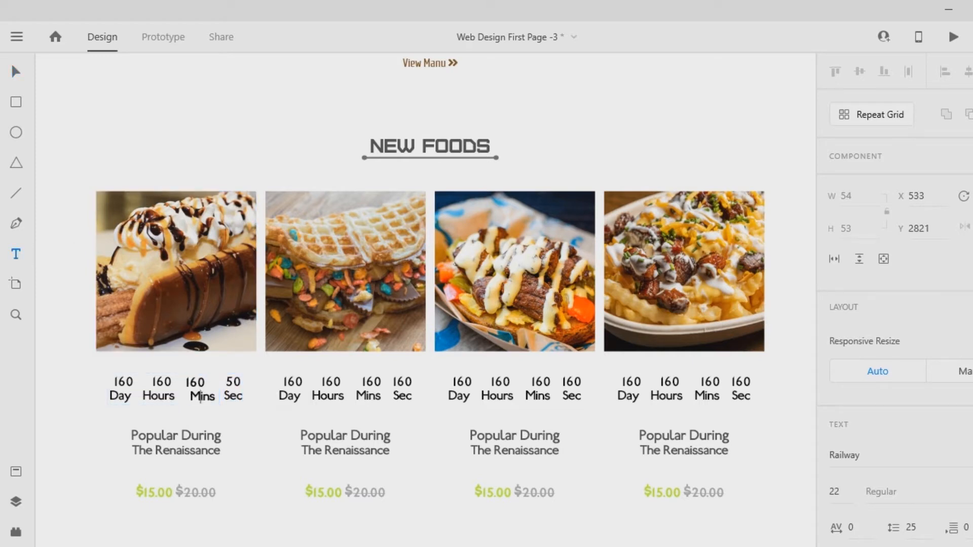
pyautogui.hotkey('shift', 'Left')
pyautogui.hotkey('shift', 'Left')
pyautogui.write('37')
pyautogui.press('Escape')
pyautogui.click(16, 254)
pyautogui.moveTo(112, 378); pyautogui.dragTo(121, 384)
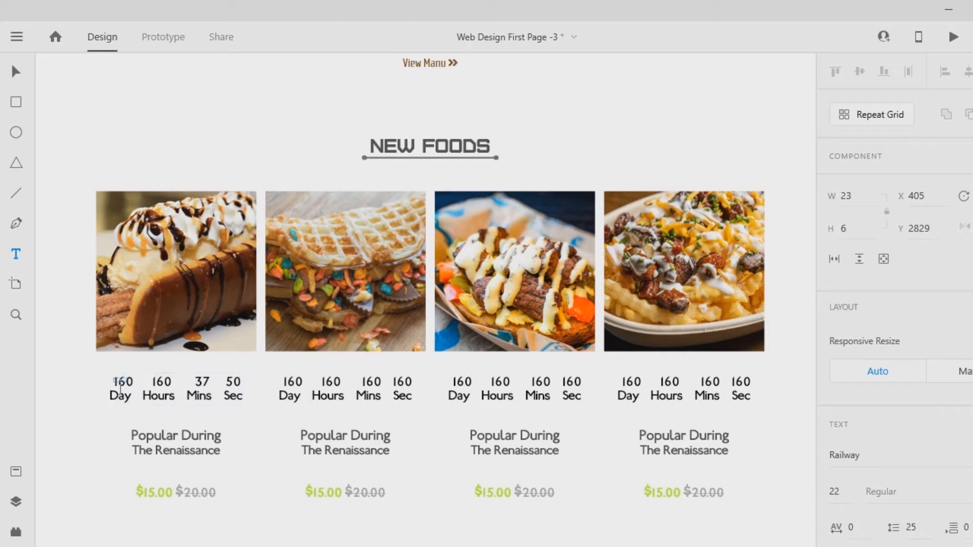
pyautogui.press('Escape')
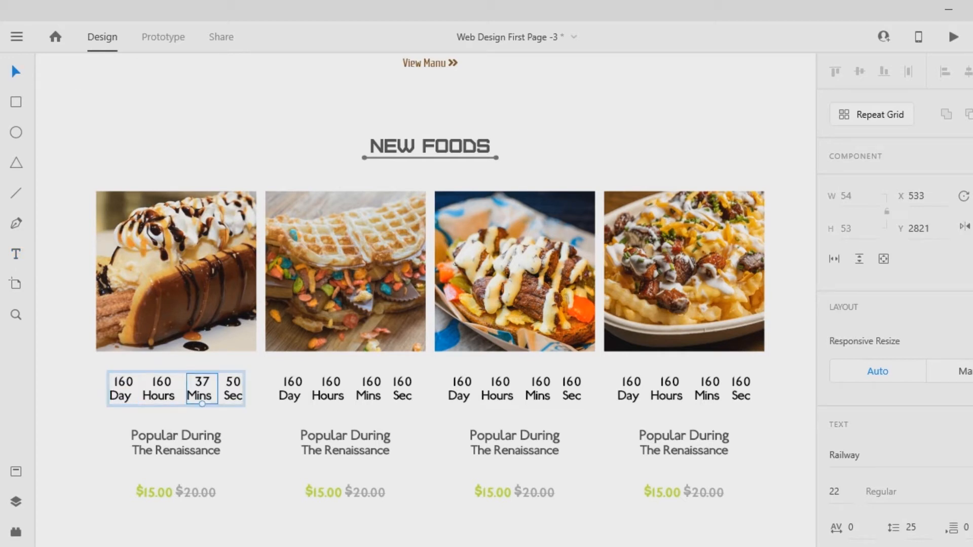
pyautogui.press('Escape')
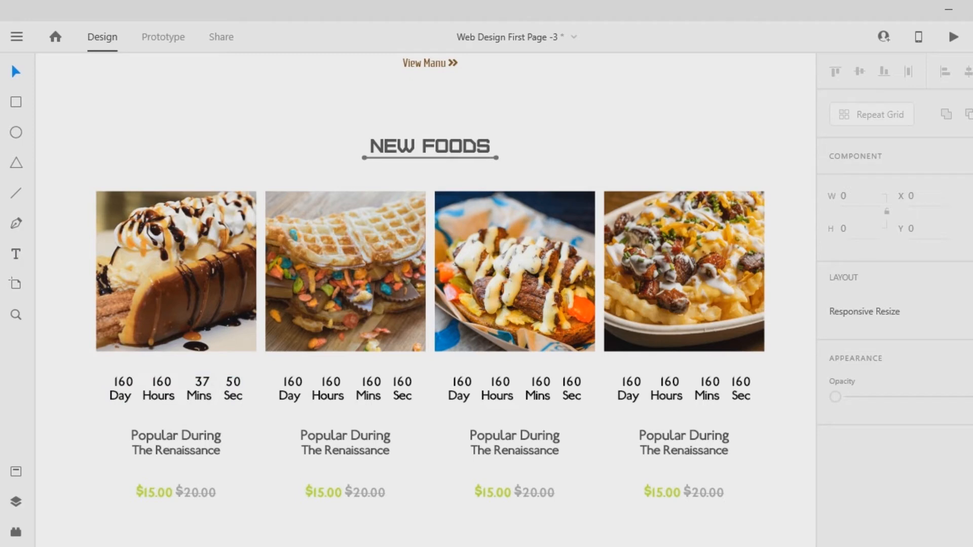
pyautogui.click(160, 390)
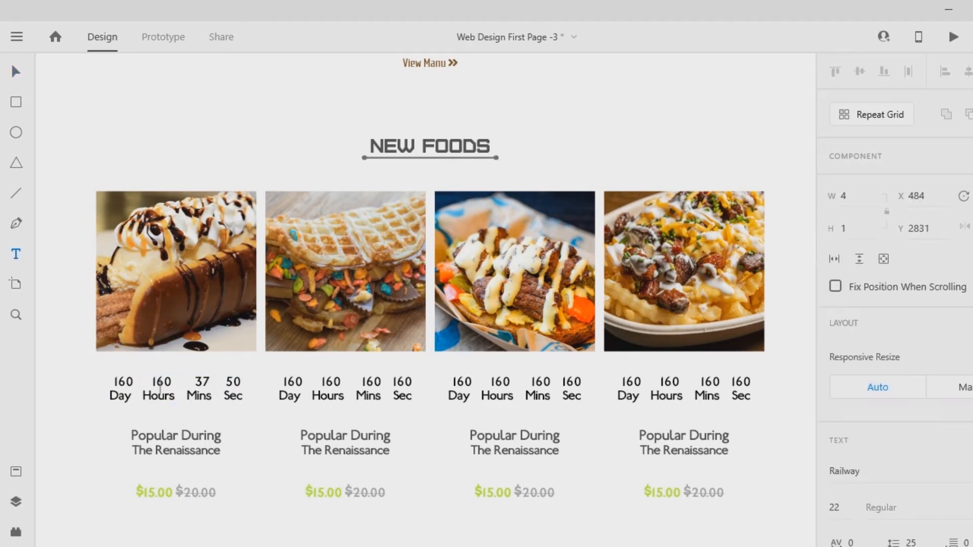
pyautogui.press('Escape')
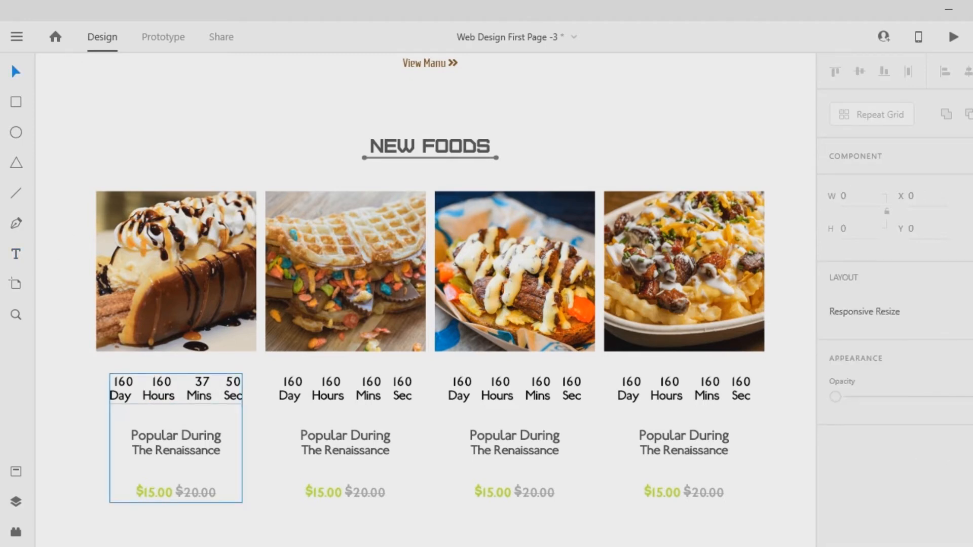
# - Set the Hours value in the first card's countdown to 23
pyautogui.press('t')
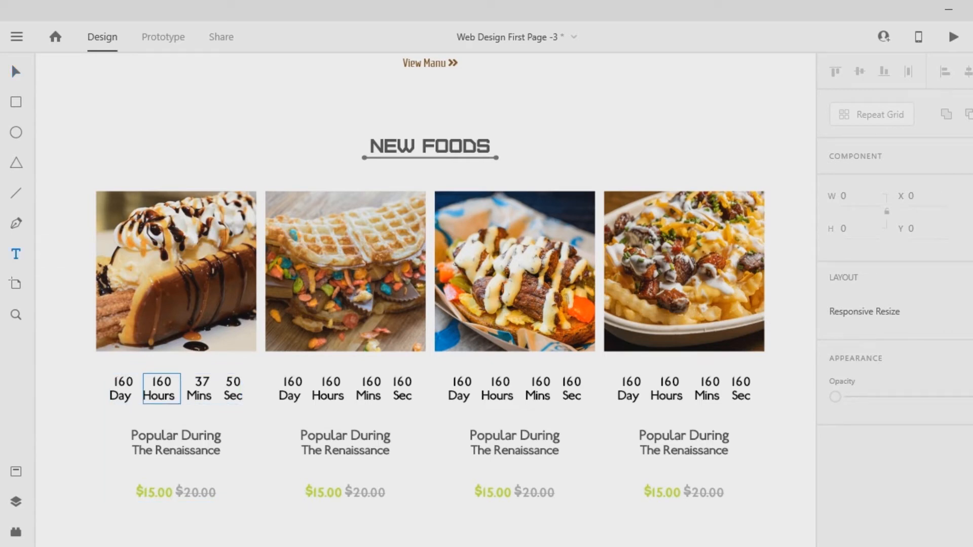
pyautogui.click(152, 383)
pyautogui.click(152, 382)
pyautogui.doubleClick(152, 382)
pyautogui.write('23')
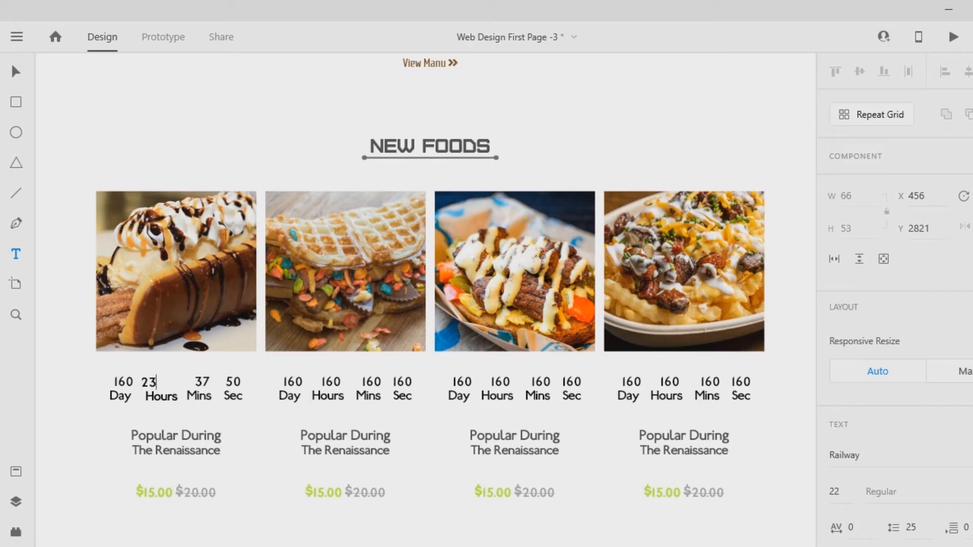
pyautogui.click(15, 71)
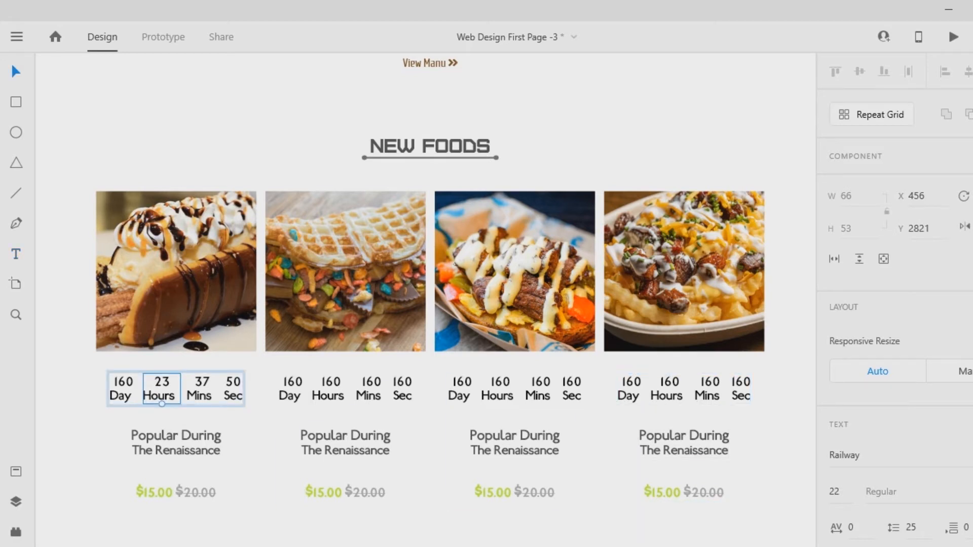
pyautogui.click(789, 431)
# - Delete the text blocks under the second, third and fourth food images
pyautogui.click(330, 388)
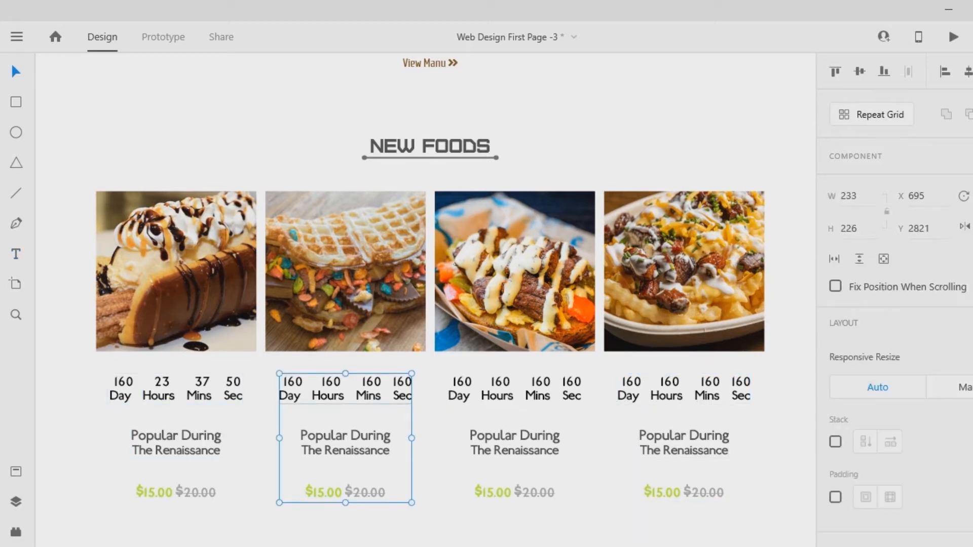
pyautogui.press('Delete')
pyautogui.click(515, 437)
pyautogui.press('Delete')
pyautogui.click(684, 437)
pyautogui.press('Delete')
# - Duplicate the first card's updated text block under the second, third and fourth images, centring each copy below its image
pyautogui.moveTo(322, 514); pyautogui.dragTo(83, 384)
pyautogui.click(82, 393)
pyautogui.click(175, 442)
pyautogui.moveTo(176, 442); pyautogui.dragTo(345, 451)
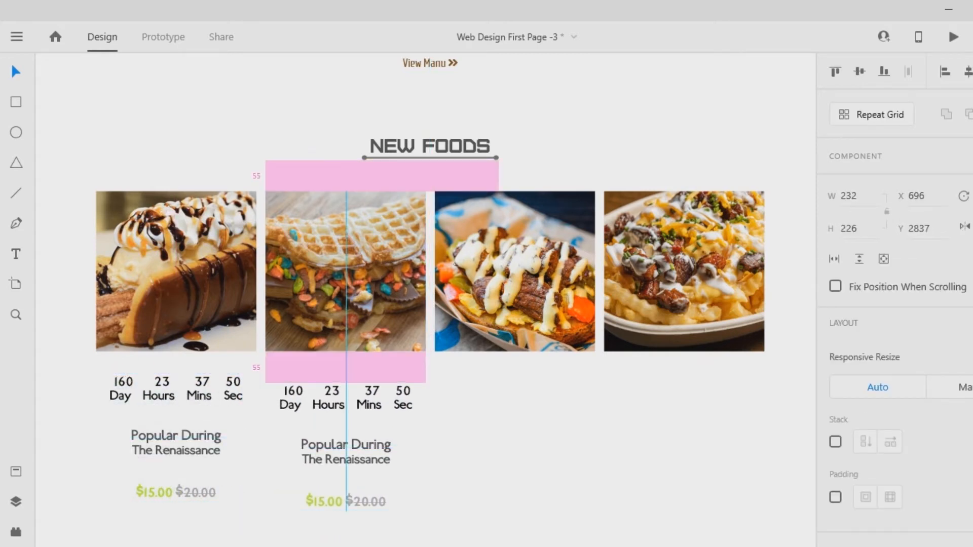
pyautogui.moveTo(346, 451); pyautogui.dragTo(686, 459)
# - Select all four text blocks and align them to their vertical middle in one row
pyautogui.moveTo(74, 440); pyautogui.dragTo(783, 436)
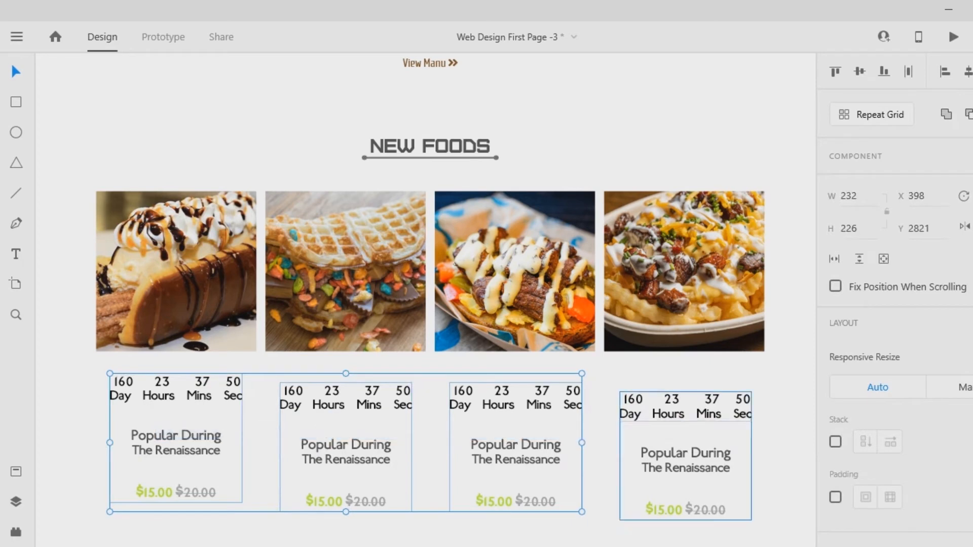
pyautogui.hotkey('shift', 'm')
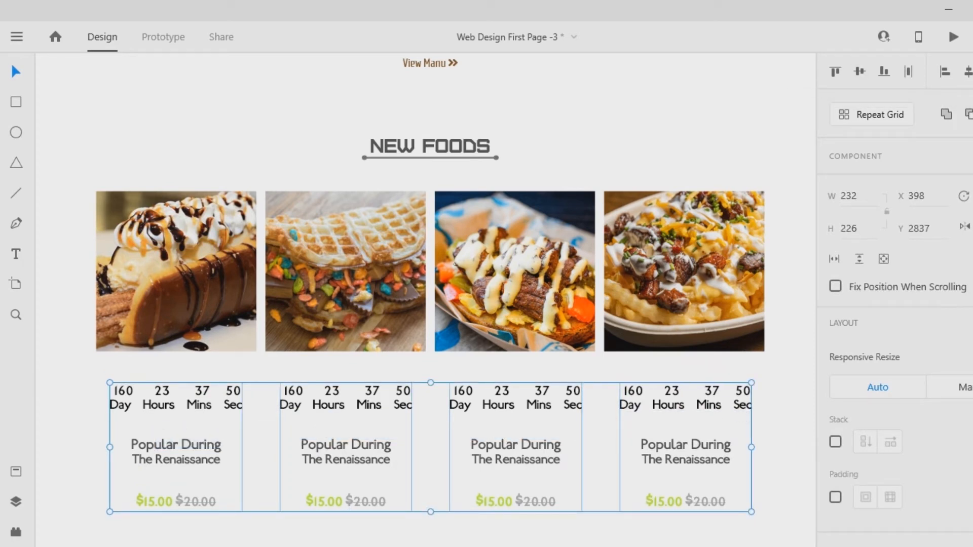
pyautogui.click(261, 368)
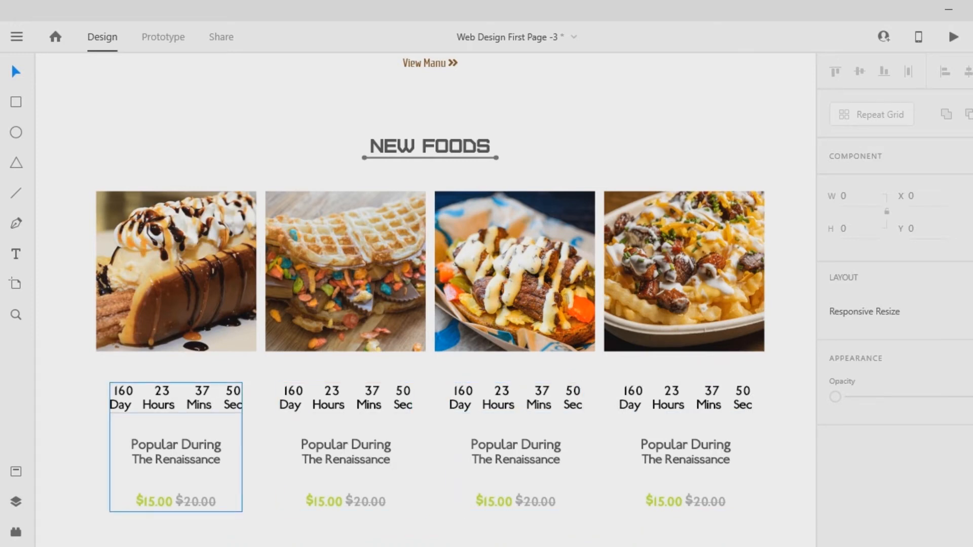
# - Add the text "Buy" over the upper part of the first food image
pyautogui.click(16, 253)
pyautogui.click(197, 214)
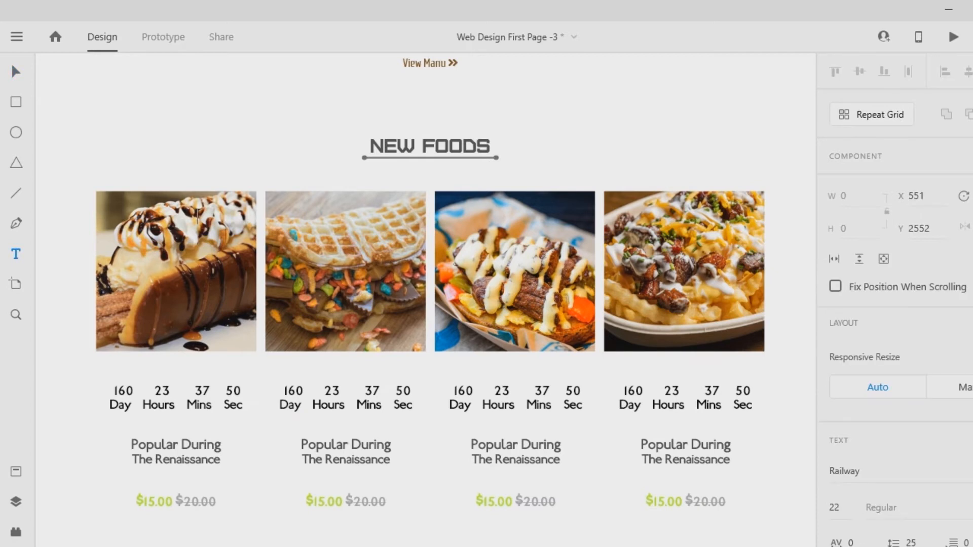
pyautogui.write('Buy')
# - Set the fill of the "Buy" text on the first image to white, #FFFFFF
pyautogui.hotkey('ctrl', 'a')
pyautogui.scroll(-6, 865, 377)
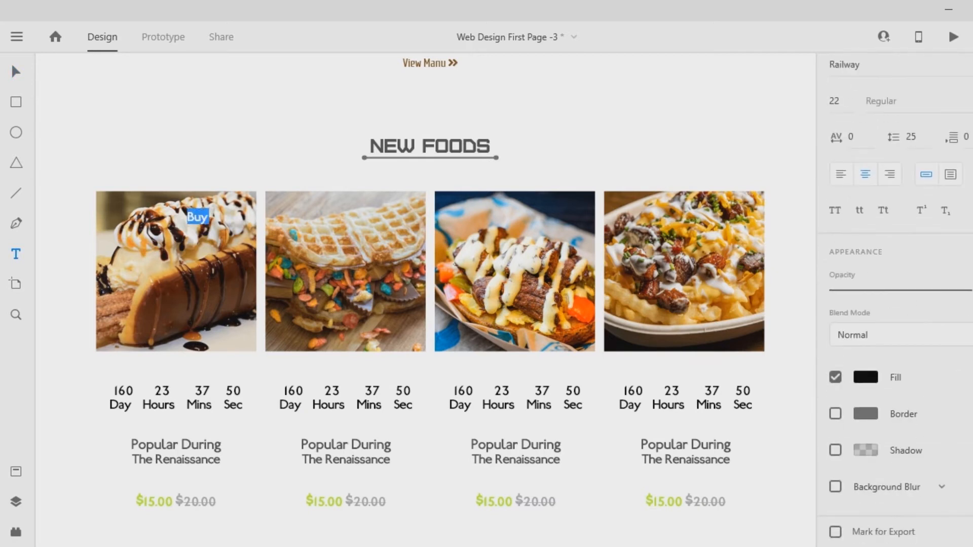
pyautogui.click(865, 377)
pyautogui.moveTo(788, 406); pyautogui.dragTo(788, 392)
pyautogui.moveTo(756, 283)
pyautogui.mouseDown()
pyautogui.moveTo(770, 274)
pyautogui.moveTo(638, 276)
pyautogui.moveTo(761, 295)
pyautogui.moveTo(770, 274)
pyautogui.mouseUp()
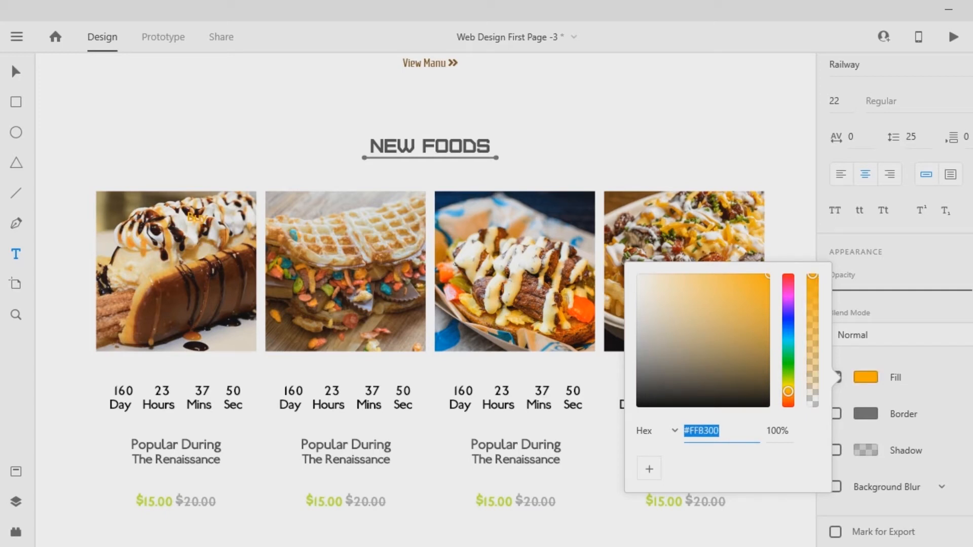
pyautogui.moveTo(770, 274); pyautogui.dragTo(637, 275)
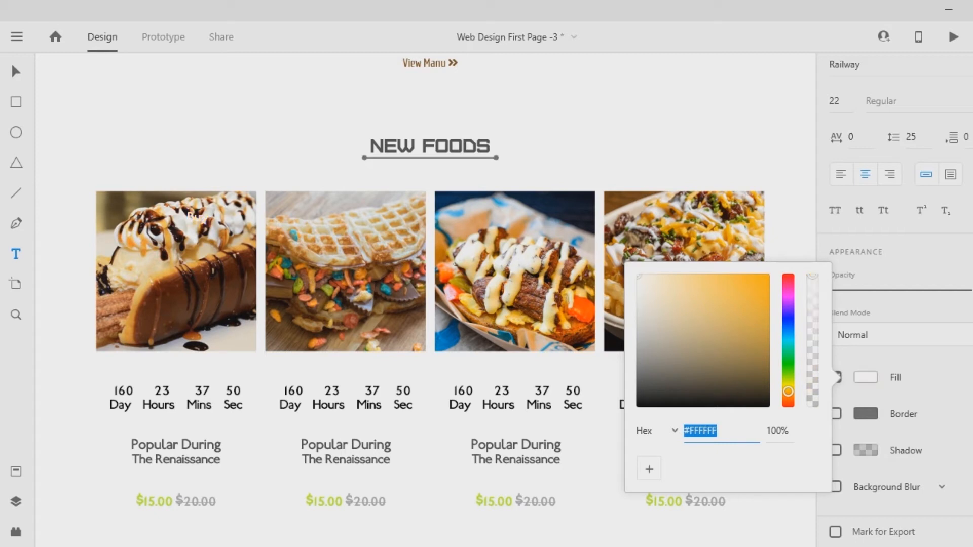
pyautogui.press('Escape')
# - Extend the "Buy" text to "Buy Now" and move it into the lower-right corner of the first food image
pyautogui.press('Escape')
pyautogui.press('Escape')
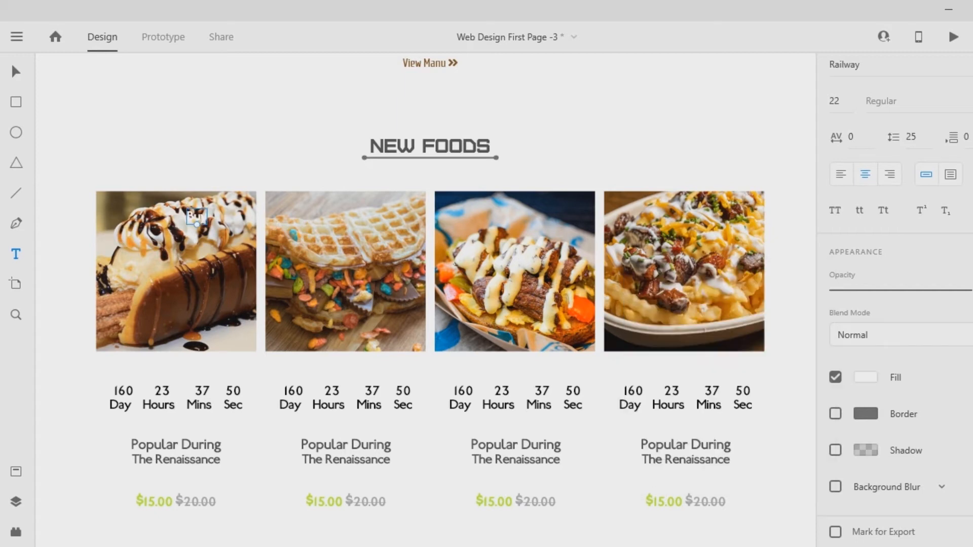
pyautogui.doubleClick(198, 217)
pyautogui.click(207, 217)
pyautogui.write('Now')
pyautogui.press('Escape')
pyautogui.moveTo(198, 217); pyautogui.dragTo(217, 332)
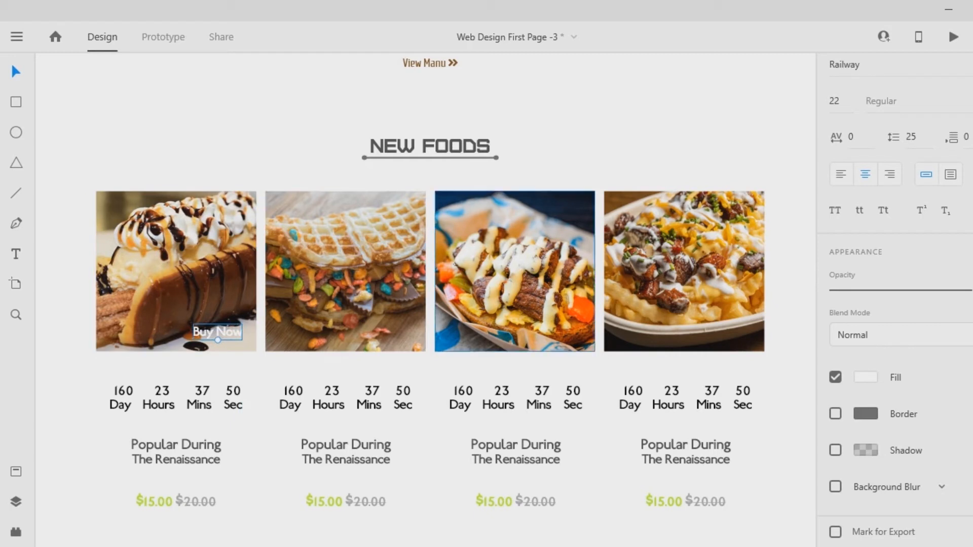
# - Make the "Buy Now" text all uppercase and fill it with the lime green sampled from the $15.00 price
pyautogui.click(834, 211)
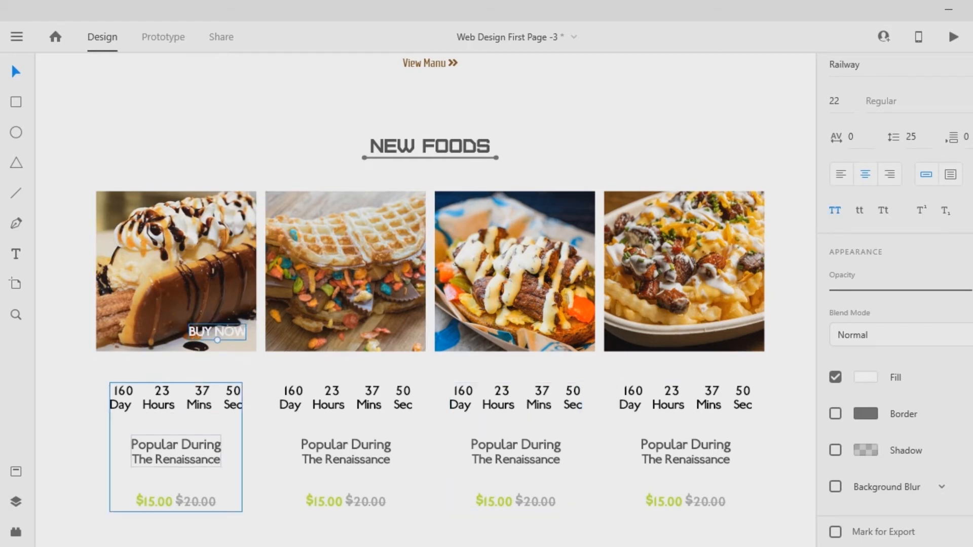
pyautogui.click(972, 377)
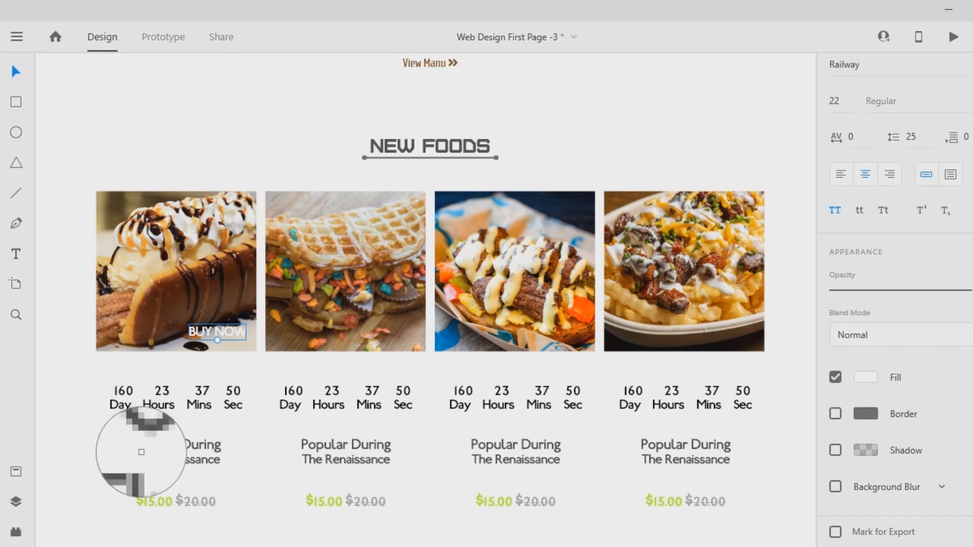
pyautogui.click(151, 498)
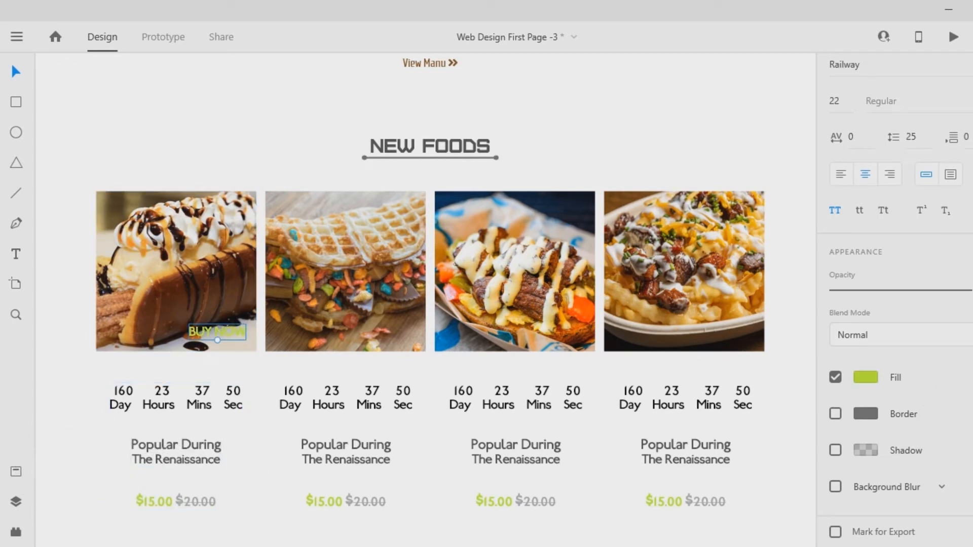
# - Draw a rectangle about 141 by 67 in the first image's lower-right corner, place it behind the BUY NOW text and group both
pyautogui.press('r')
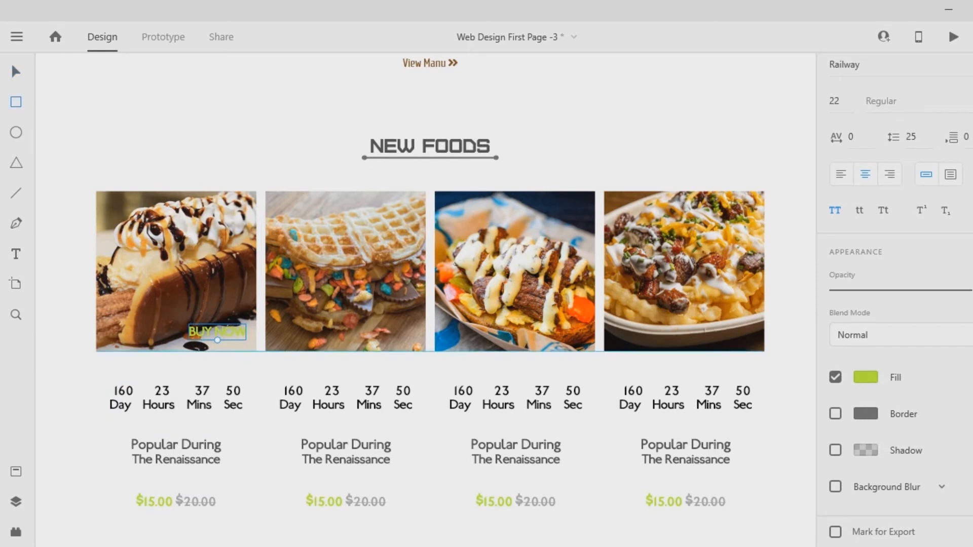
pyautogui.moveTo(257, 351); pyautogui.dragTo(176, 314)
pyautogui.press('v')
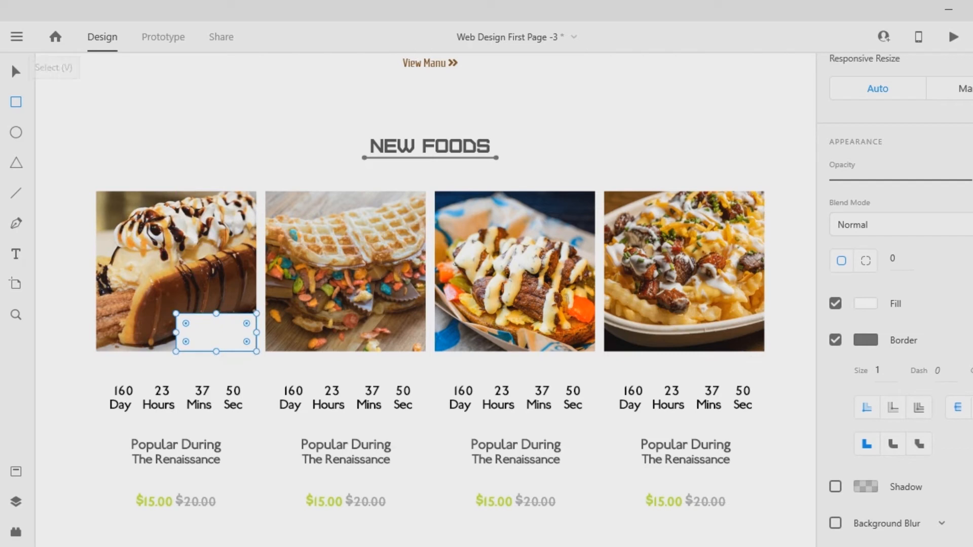
pyautogui.hotkey('ctrl', 'shift', '[')
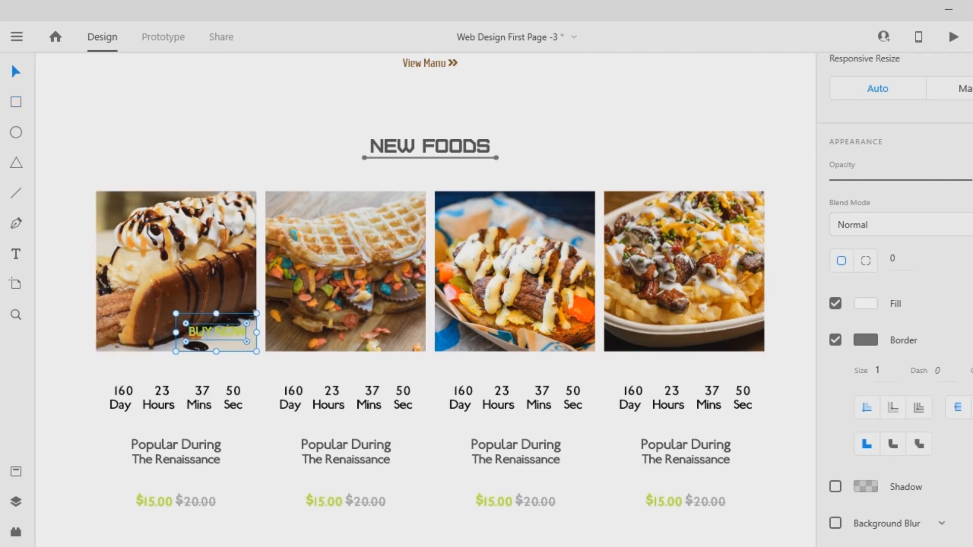
pyautogui.keyDown('shift'); pyautogui.click(217, 332); pyautogui.keyUp('shift')
pyautogui.hotkey('ctrl', 'g')
pyautogui.press('Escape')
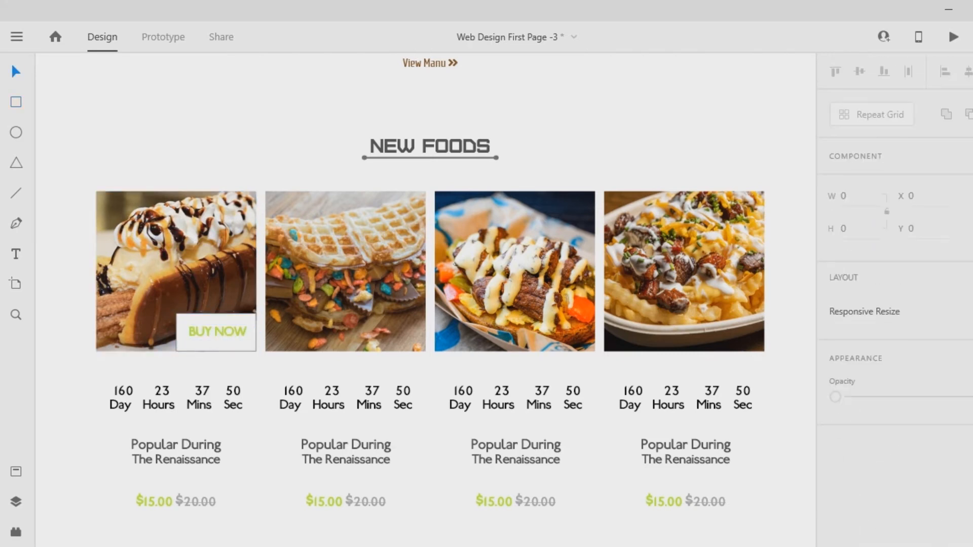
# - Scale the BUY NOW group down to about 43 high and place it slightly inside the first image's lower-right corner
pyautogui.click(217, 332)
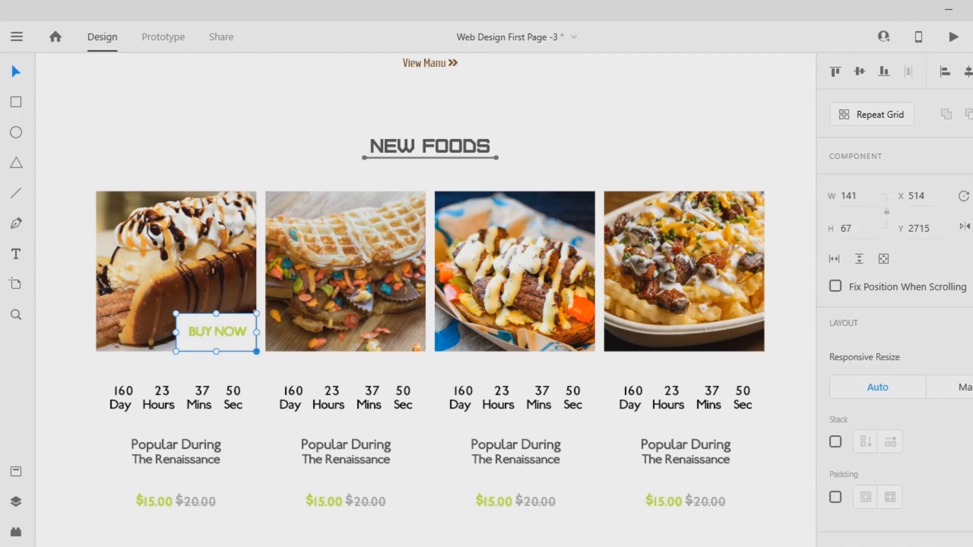
pyautogui.moveTo(257, 352); pyautogui.dragTo(314, 343)
pyautogui.press('Escape')
pyautogui.click(313, 343)
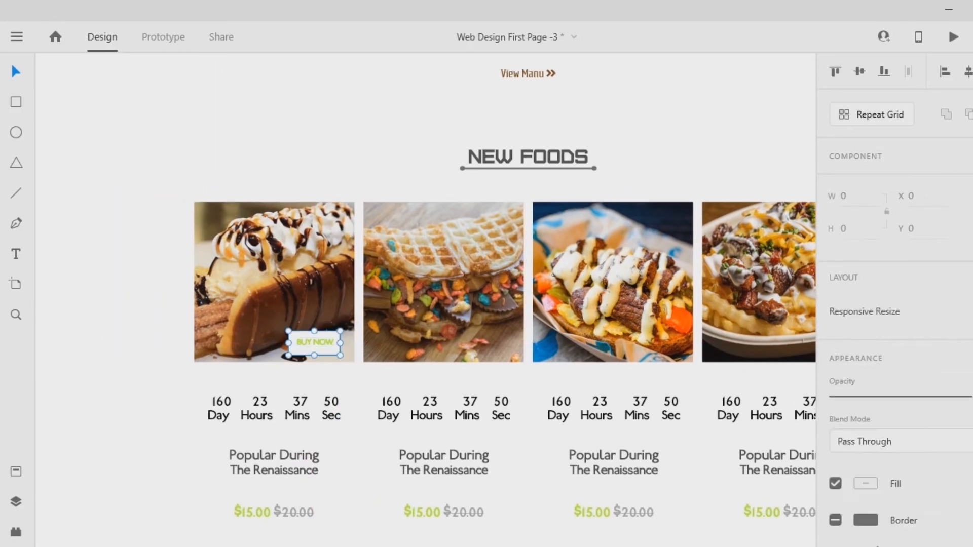
# - Ungroup the BUY NOW label and remove the border of its white rectangle
pyautogui.rightClick(313, 343)
pyautogui.click(351, 257)
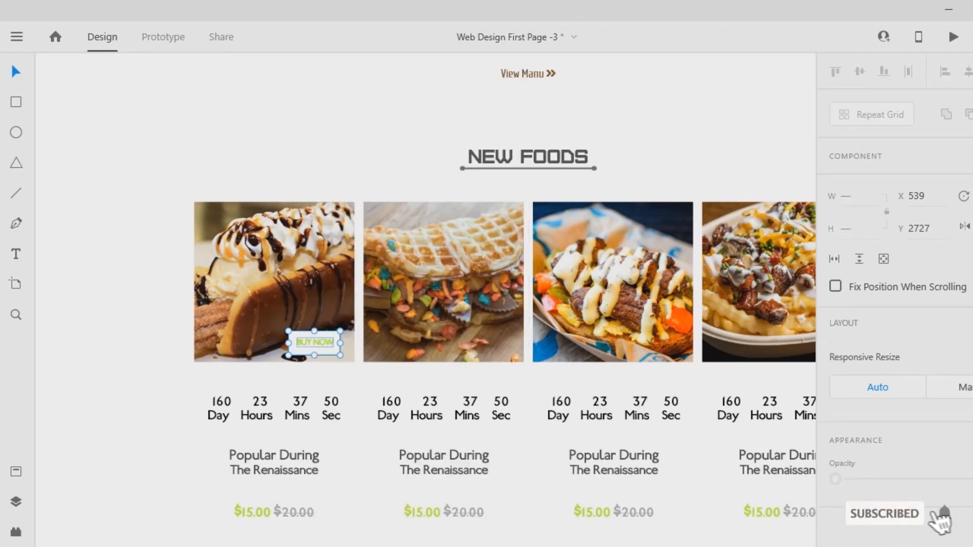
pyautogui.scroll(-3, 895, 304)
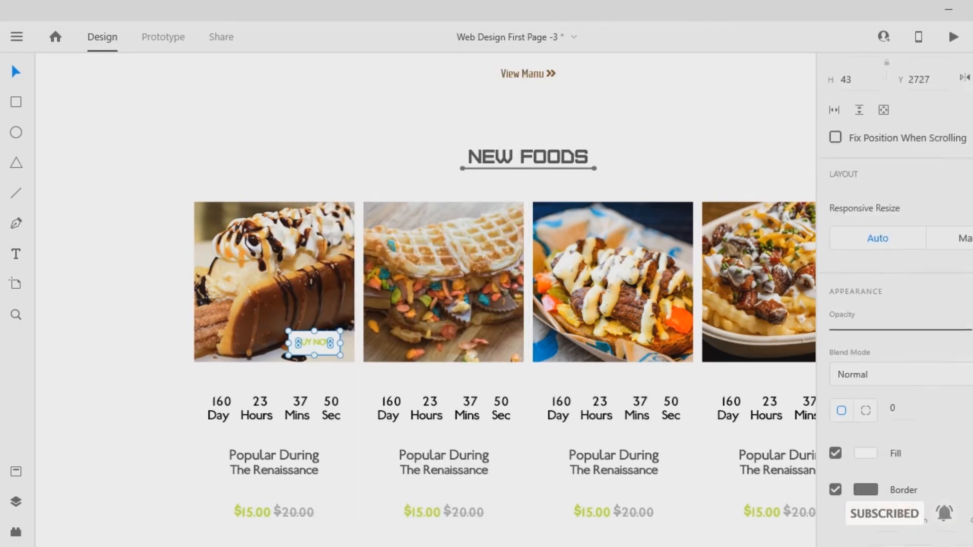
pyautogui.press('Escape')
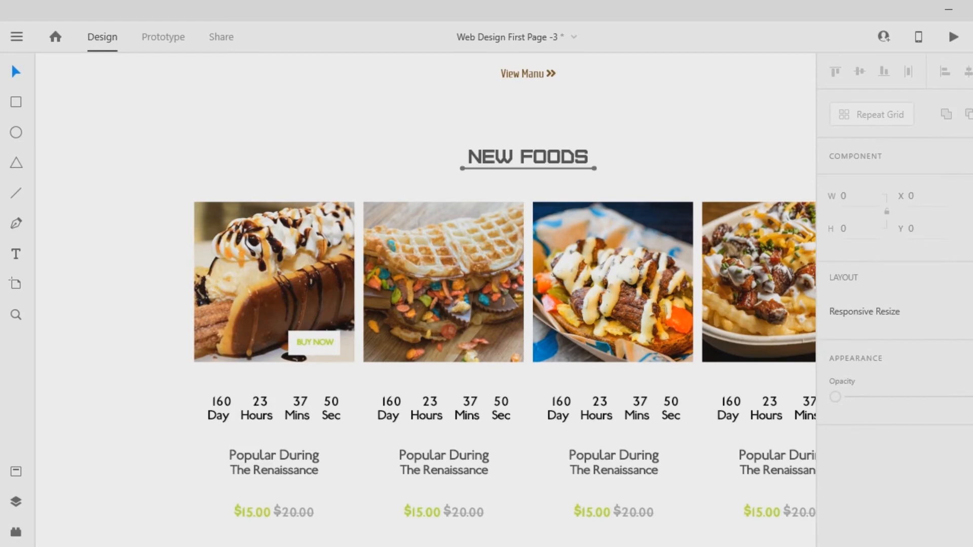
# - Select the BUY NOW text together with its rectangle and move both up slightly to Y 2714
pyautogui.hotkey('ctrl', '+')
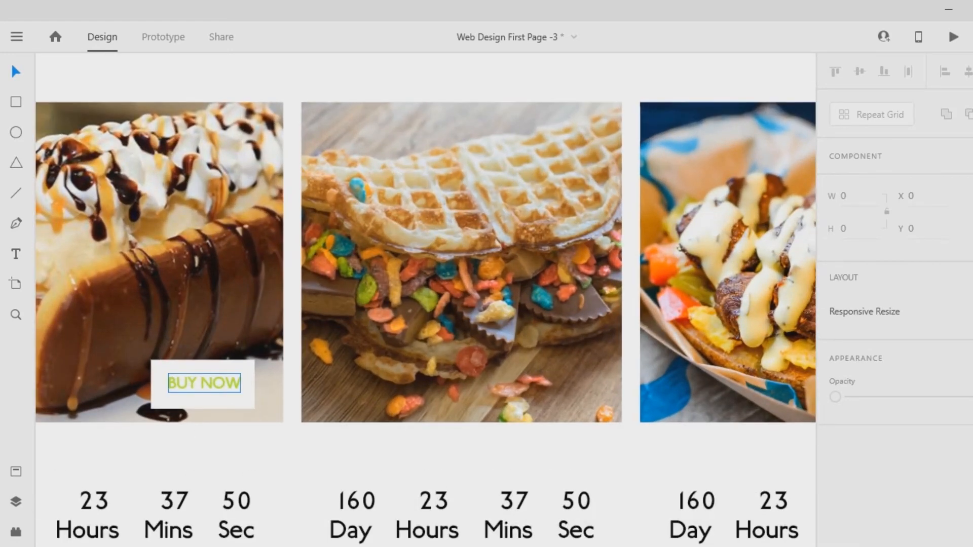
pyautogui.click(204, 383)
pyautogui.click(204, 401)
pyautogui.keyDown('shift'); pyautogui.click(204, 383); pyautogui.keyUp('shift')
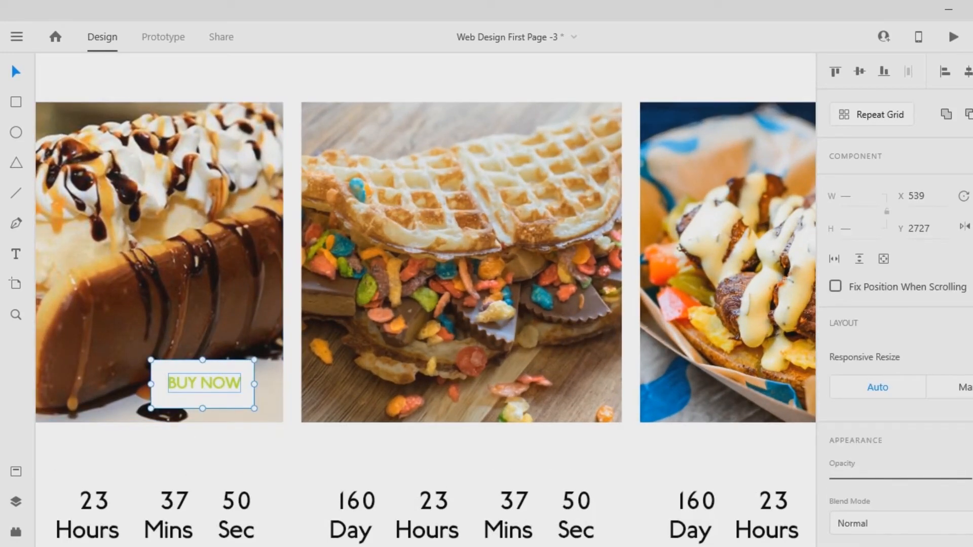
pyautogui.moveTo(204, 383)
pyautogui.mouseDown()
pyautogui.moveTo(222, 382)
pyautogui.moveTo(204, 369)
pyautogui.mouseUp()
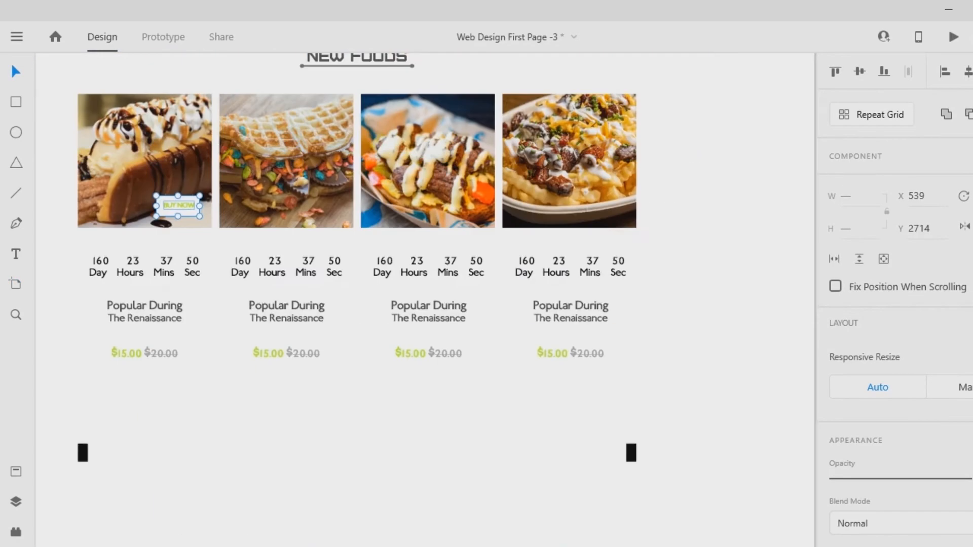
pyautogui.moveTo(97, 147); pyautogui.dragTo(330, 159)
pyautogui.scroll(6, 425, 301)
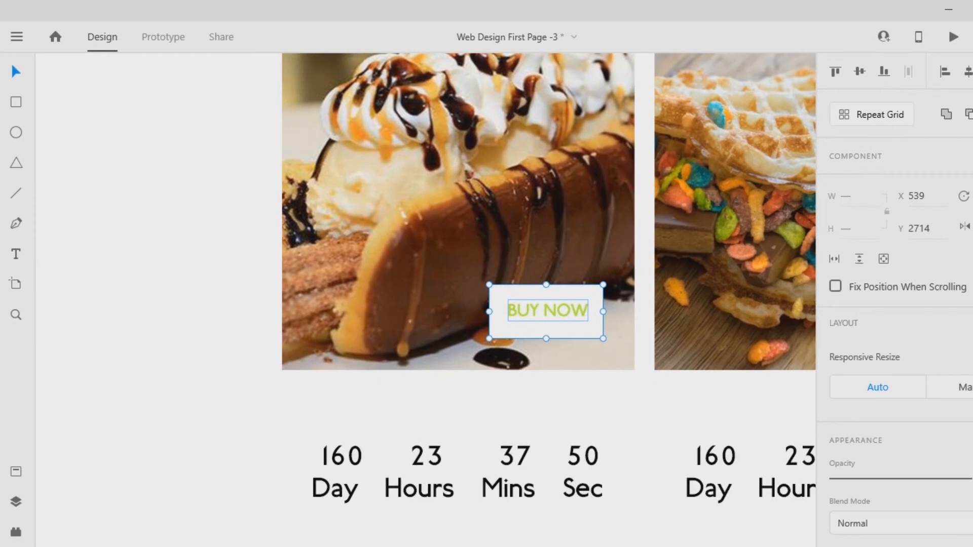
pyautogui.rightClick(538, 314)
pyautogui.press('Escape')
pyautogui.click(567, 400)
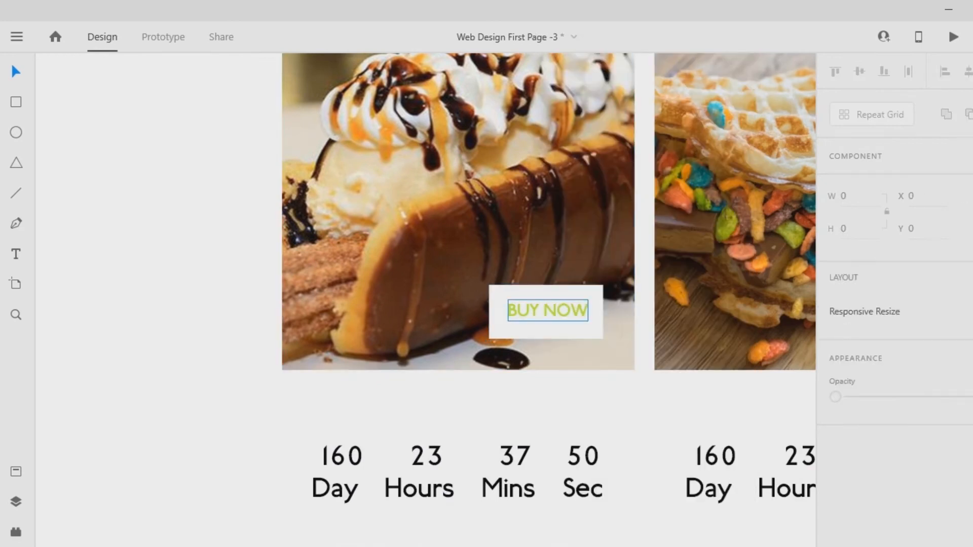
# - Set the BUY NOW text size to 16 after trying 18, and shorten the white rectangle from its lower edge
pyautogui.click(547, 311)
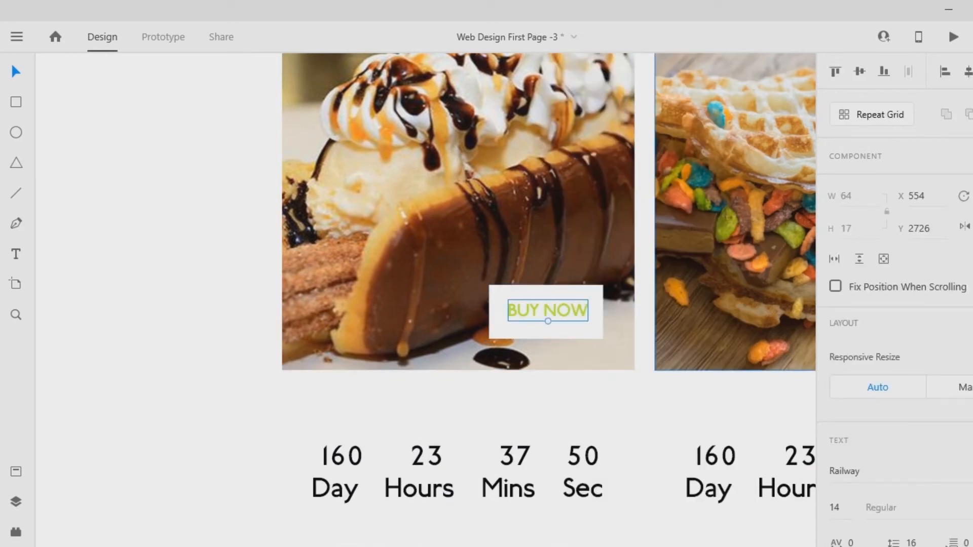
pyautogui.doubleClick(835, 508)
pyautogui.write('18')
pyautogui.press('Return')
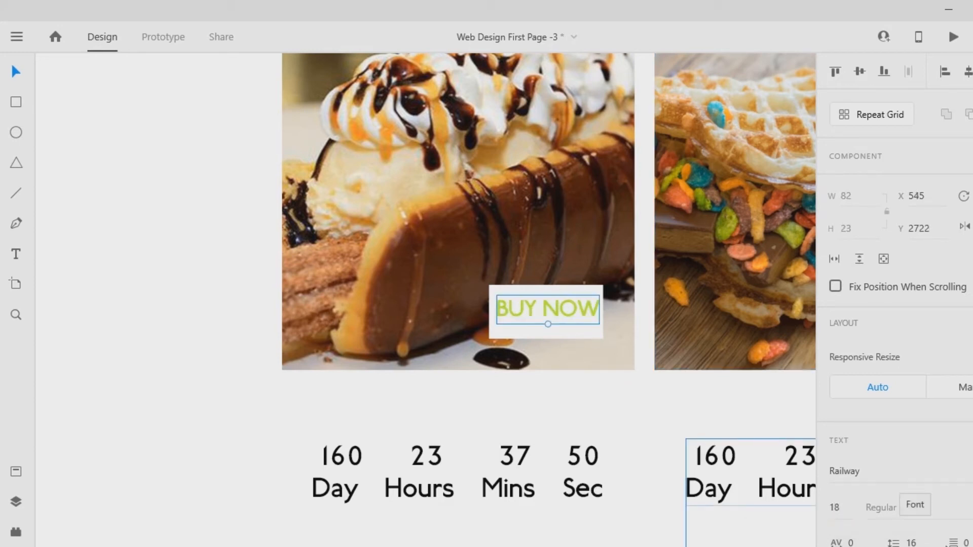
pyautogui.click(835, 508)
pyautogui.write('16')
pyautogui.press('Return')
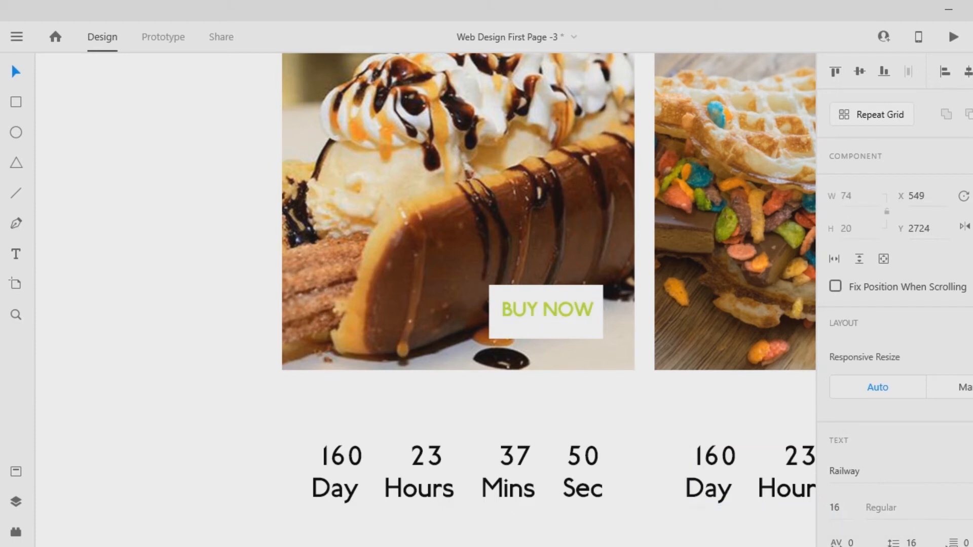
pyautogui.click(546, 330)
pyautogui.moveTo(547, 339); pyautogui.dragTo(546, 330)
# - Change the fill of the BUY NOW text to orange, #FF9900
pyautogui.click(547, 309)
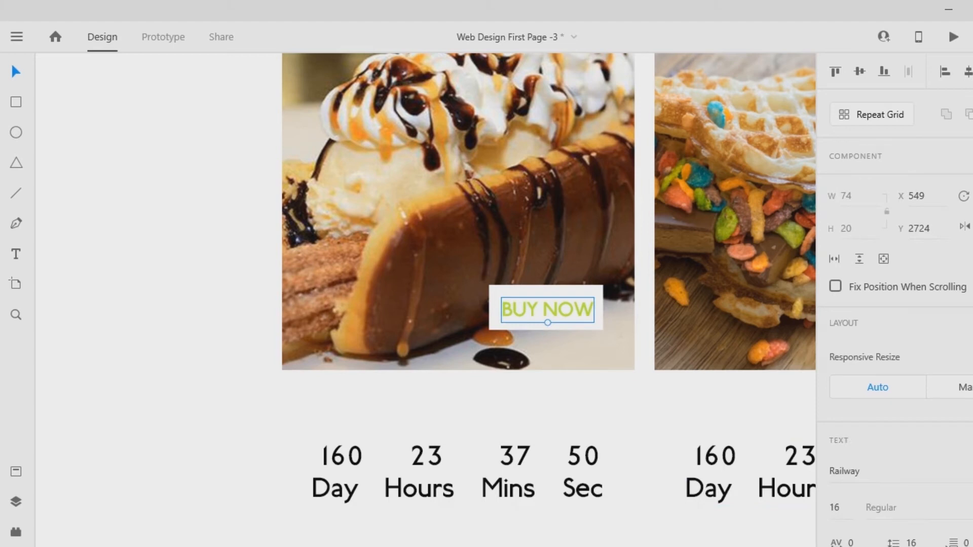
pyautogui.scroll(-5, 894, 304)
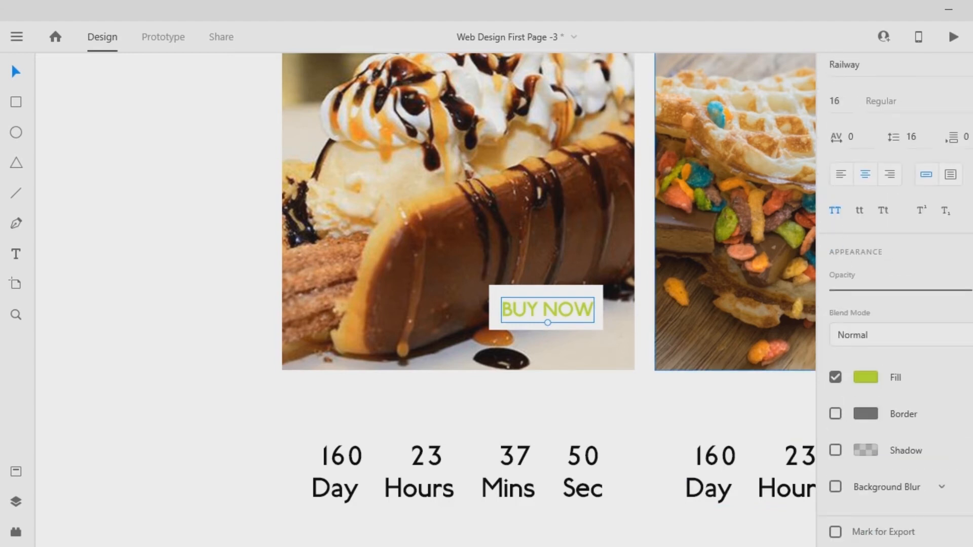
pyautogui.click(866, 378)
pyautogui.moveTo(788, 379); pyautogui.dragTo(788, 394)
pyautogui.moveTo(740, 278); pyautogui.dragTo(769, 274)
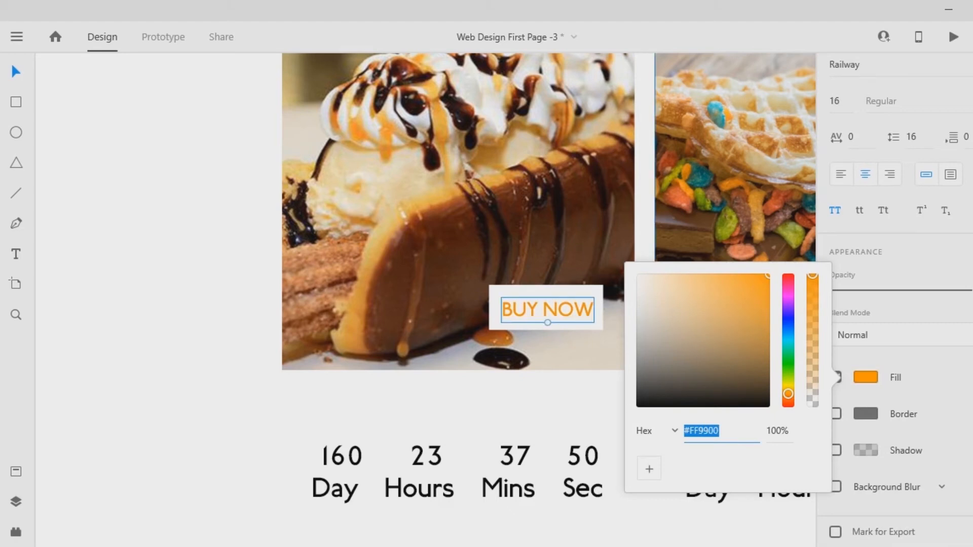
# - Duplicate the BUY NOW label with its rectangle into the lower-right corners of the second, third and fourth food images
pyautogui.click(598, 324)
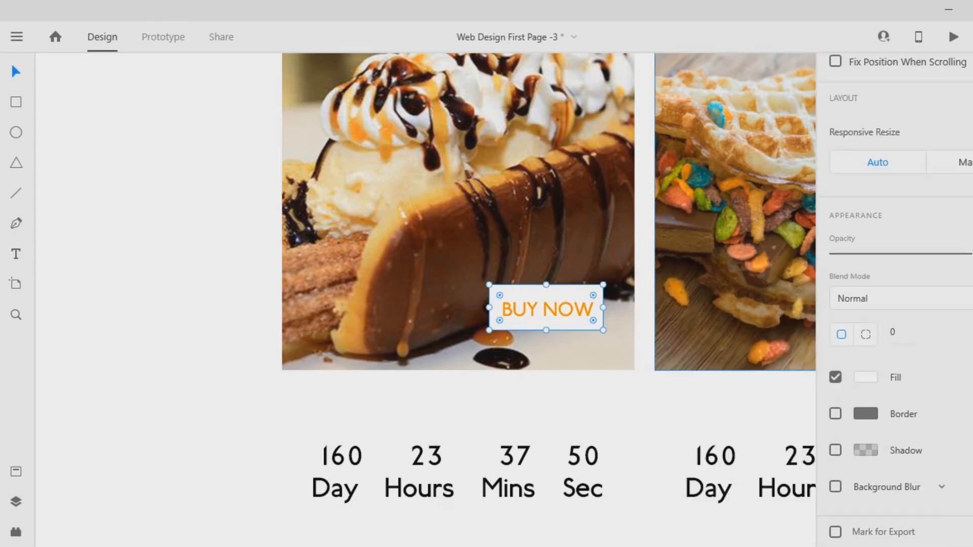
pyautogui.hotkey('ctrl', '0')
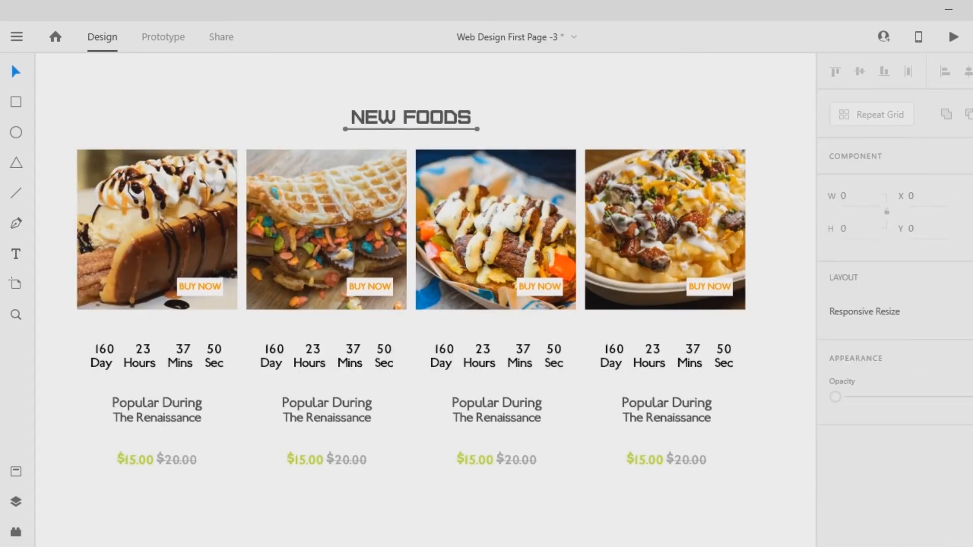
pyautogui.hotkey('ctrl', '-')
pyautogui.hotkey('ctrl', '-')
pyautogui.moveTo(589, 378); pyautogui.dragTo(226, 215)
pyautogui.click(226, 214)
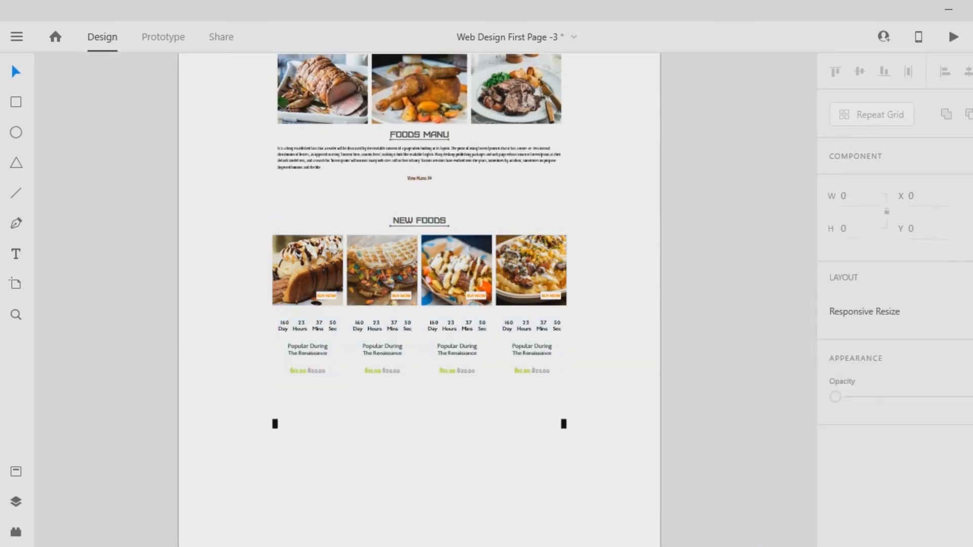
pyautogui.hotkey('ctrl', '+')
pyautogui.hotkey('ctrl', '+')
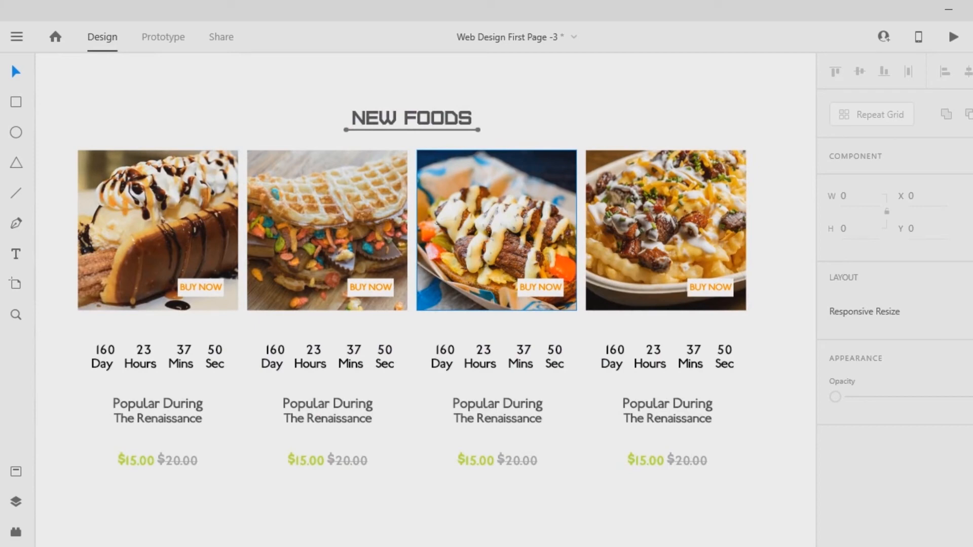
# - Switch to the Font Awesome cheatsheet in the browser, copy the fa-arrow-circle-left icon and return to the Adobe XD design
pyautogui.hotkey('alt', 'Tab')
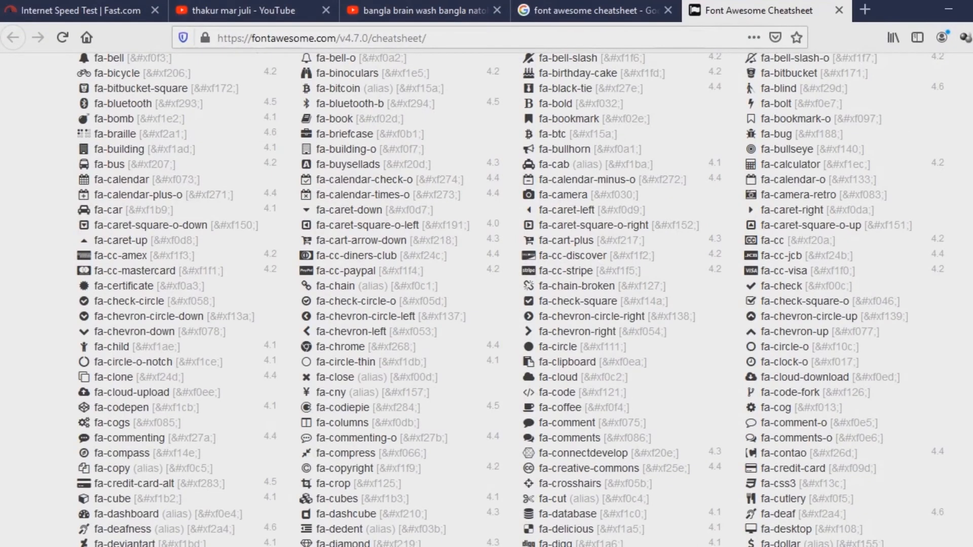
pyautogui.scroll(10, 486, 299)
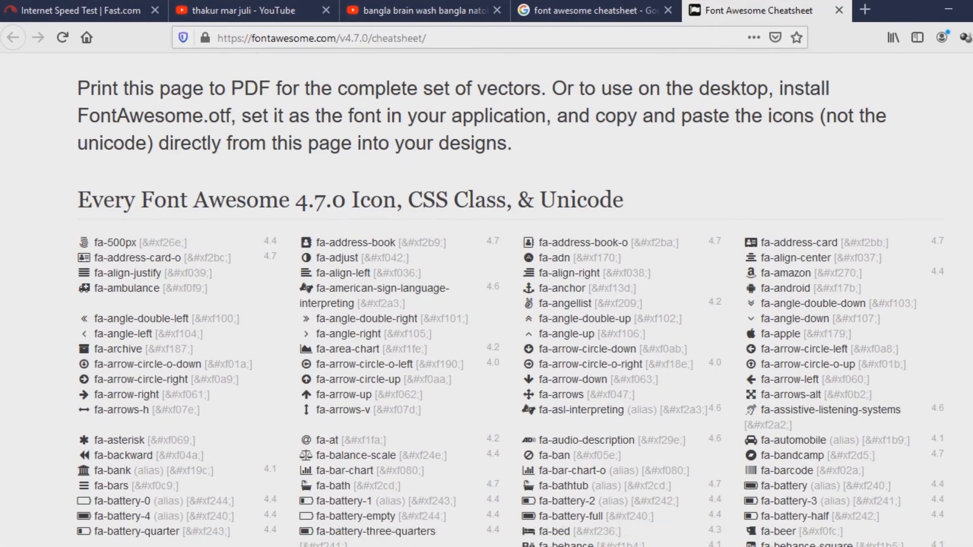
pyautogui.doubleClick(750, 349)
pyautogui.rightClick(749, 347)
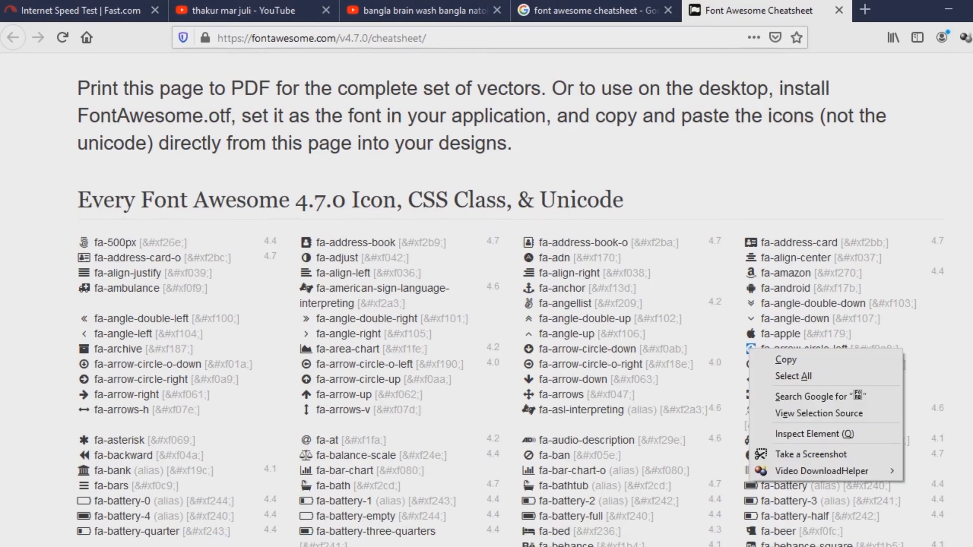
pyautogui.click(770, 359)
pyautogui.click(499, 545)
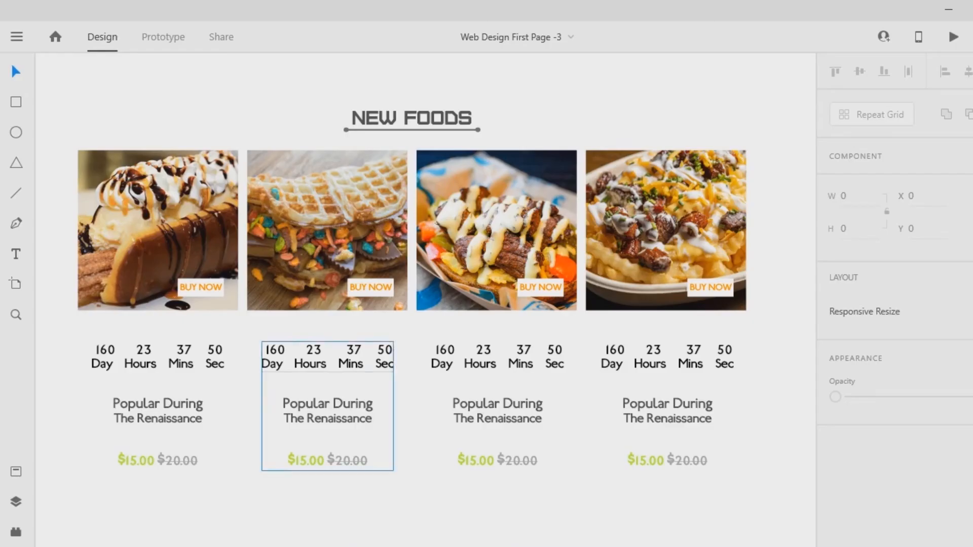
# - Paste the copied arrow icon as text near the left edge of the first food image and enlarge it to size 70 after trying 50
pyautogui.hotkey('ctrl', 'v')
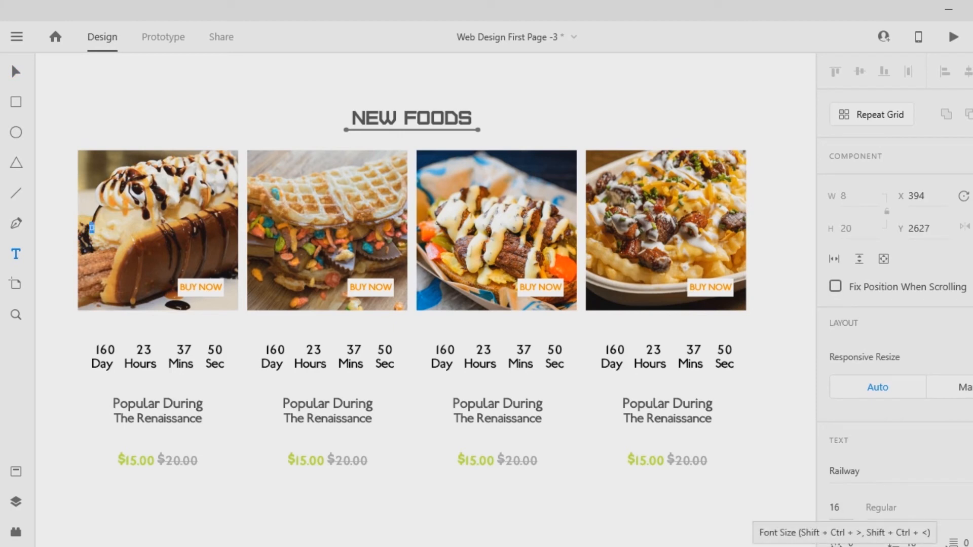
pyautogui.click(835, 507)
pyautogui.write('50')
pyautogui.press('Return')
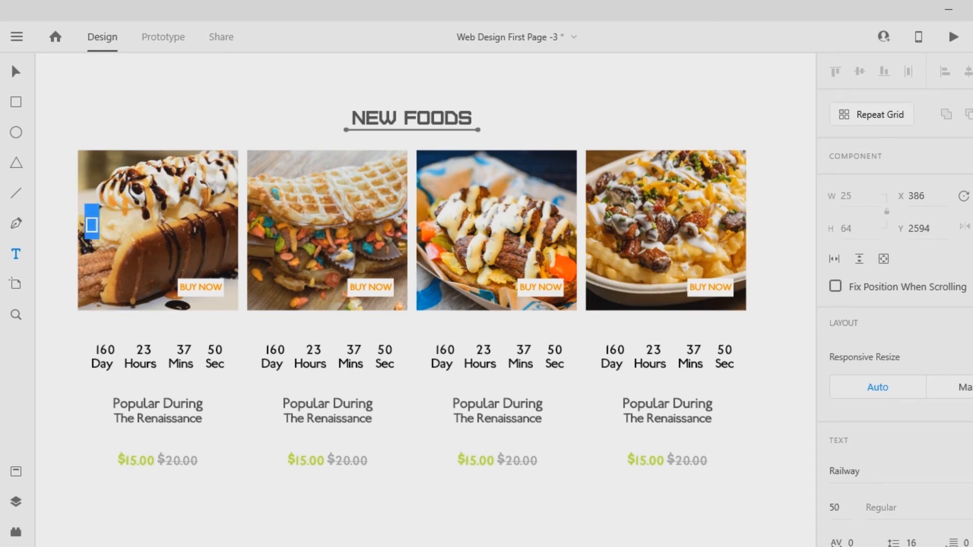
pyautogui.click(835, 507)
pyautogui.write('70')
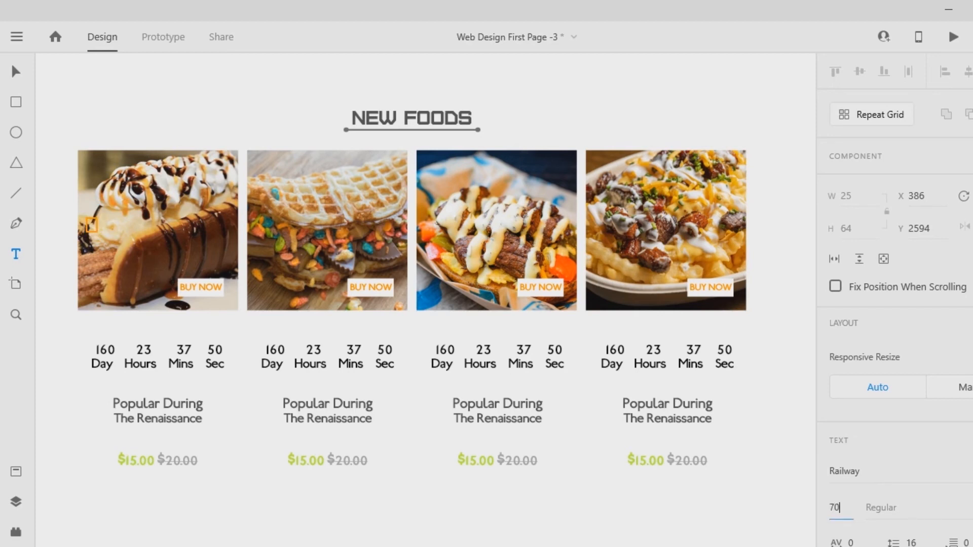
pyautogui.press('Return')
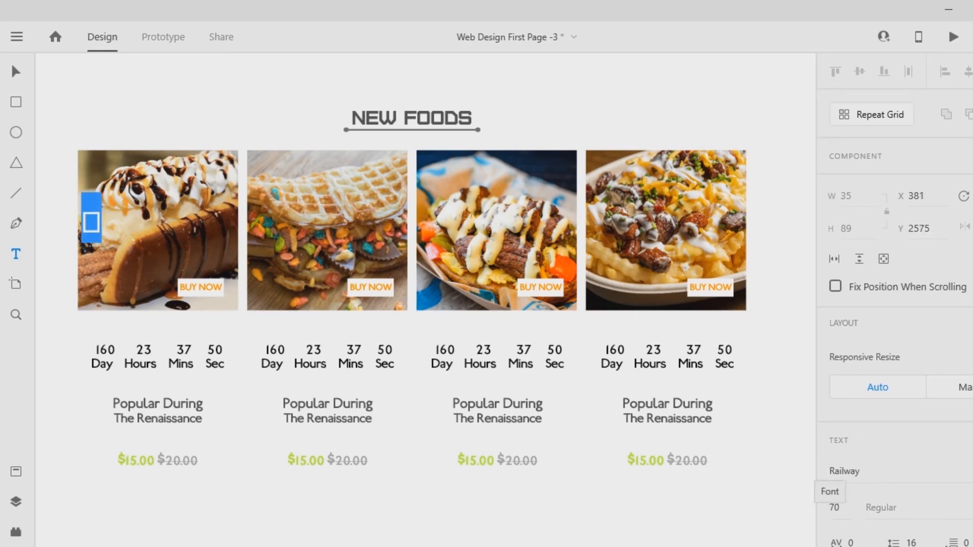
# - Set the pasted icon's font to Font Awesome 5 Free after trying Font Awesome 5 Brands
pyautogui.scroll(-6, 895, 306)
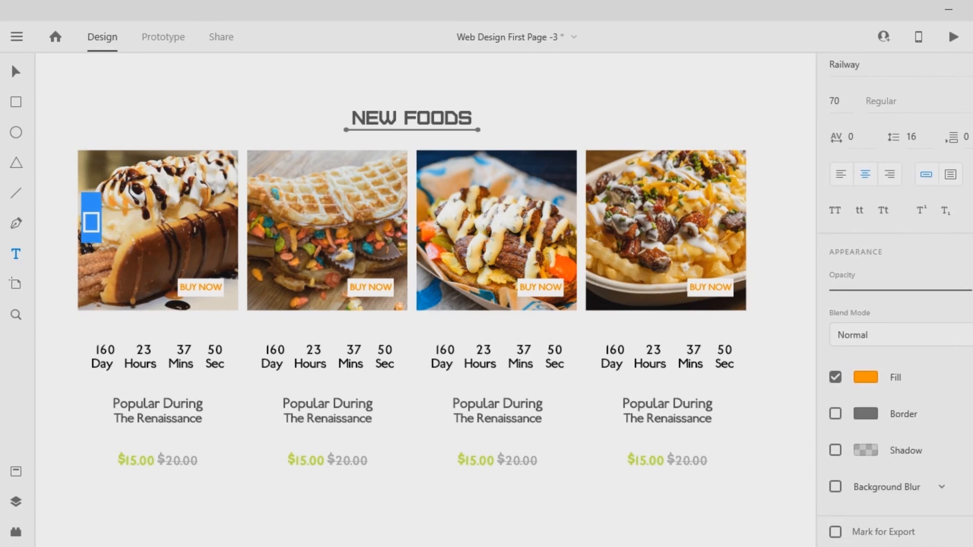
pyautogui.scroll(6, 895, 306)
pyautogui.click(92, 222)
pyautogui.click(845, 471)
pyautogui.write('Font Awesome 5 Brands')
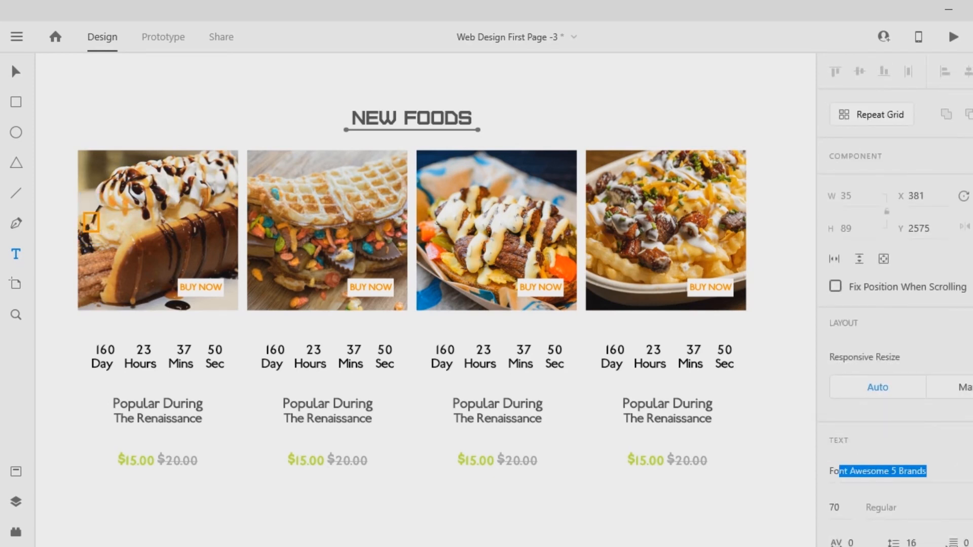
pyautogui.press('Return')
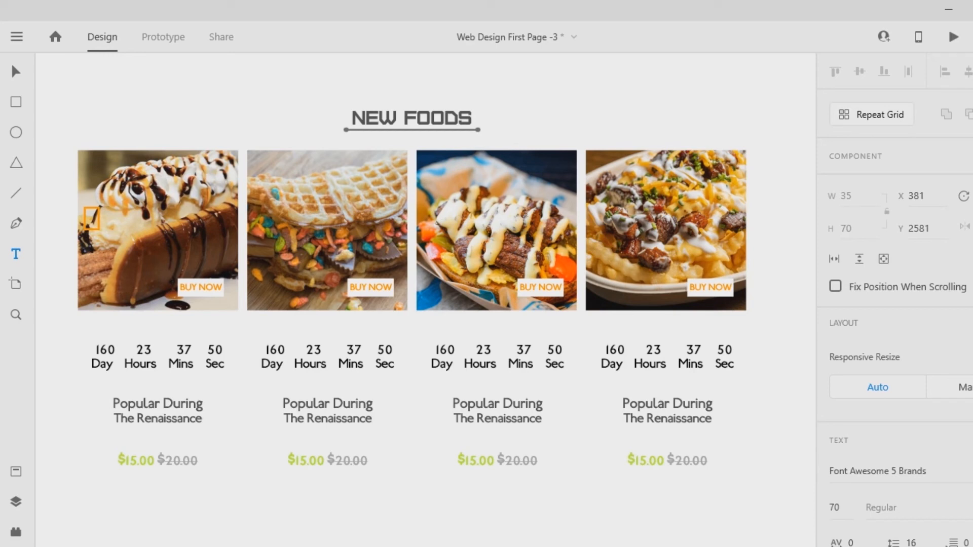
pyautogui.press('Escape')
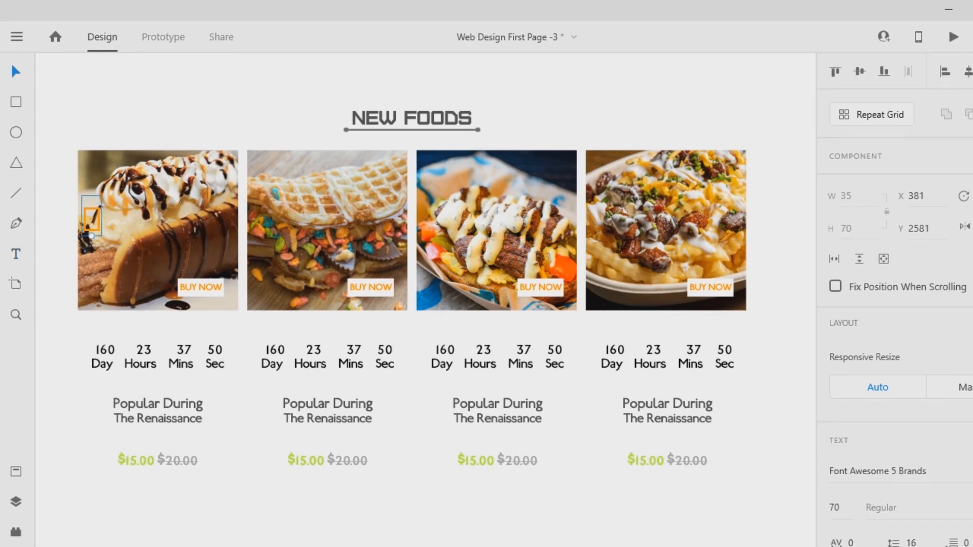
pyautogui.click(892, 471)
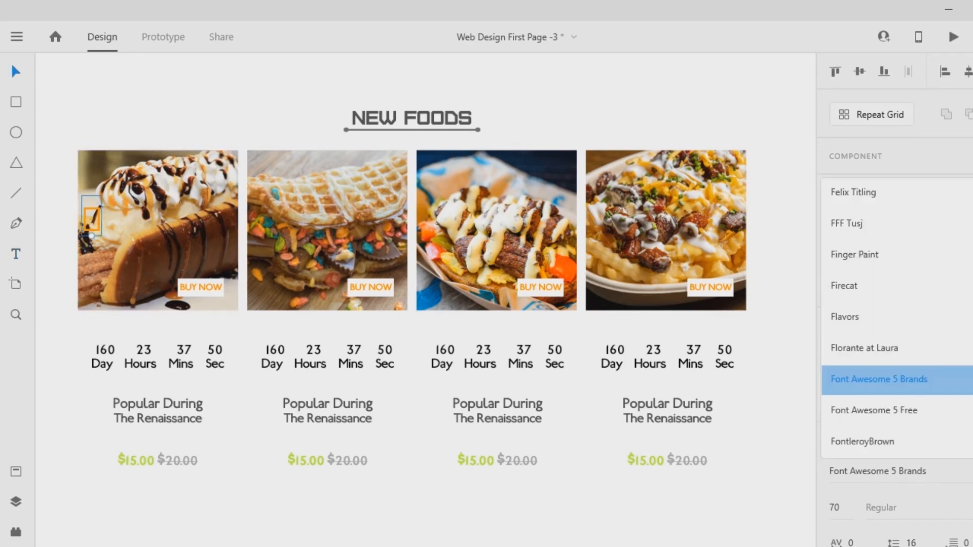
pyautogui.click(892, 411)
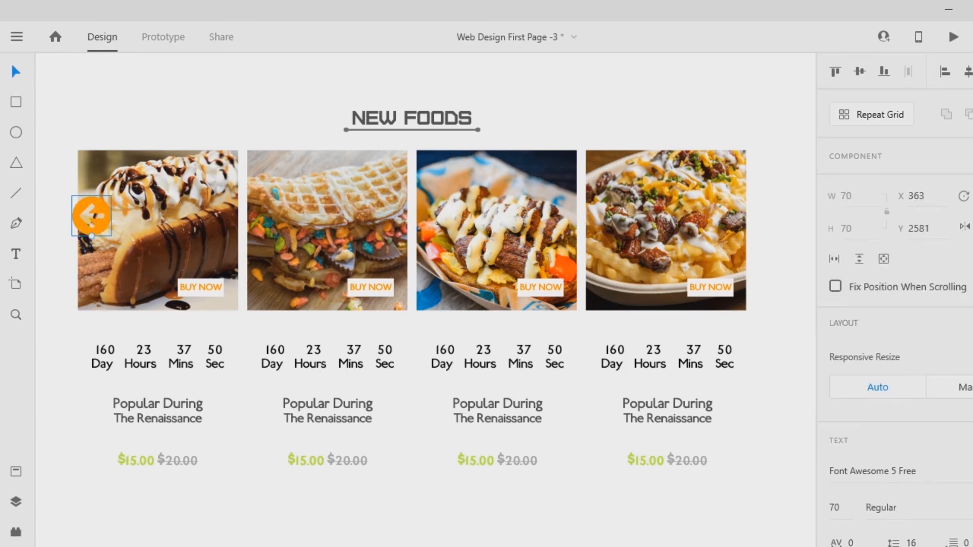
# - Reduce the left-arrow icon's text size to 40 after trying 50
pyautogui.click(834, 507)
pyautogui.write('50')
pyautogui.press('Return')
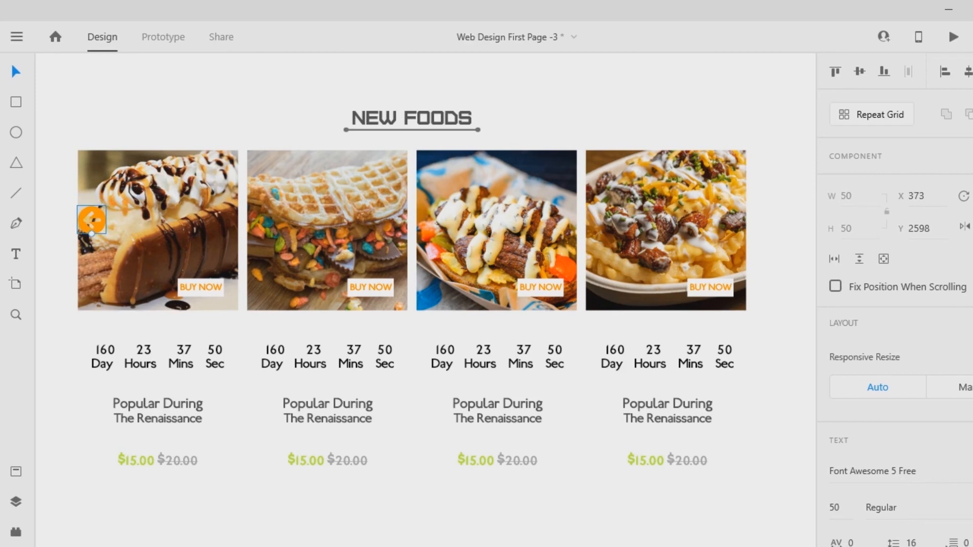
pyautogui.write('0')
pyautogui.press('Return')
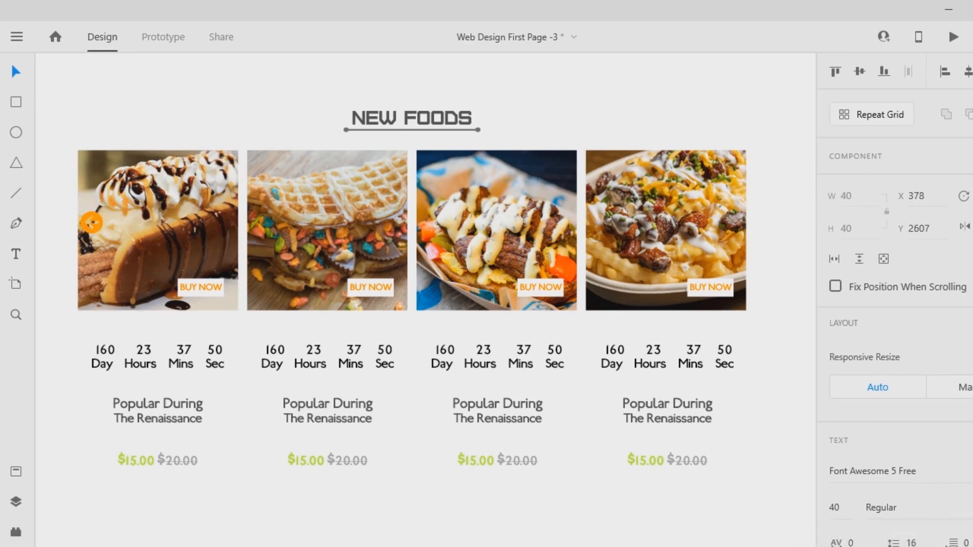
# - Change the left-arrow icon's fill to white, #FFFFFF
pyautogui.scroll(-5, 895, 299)
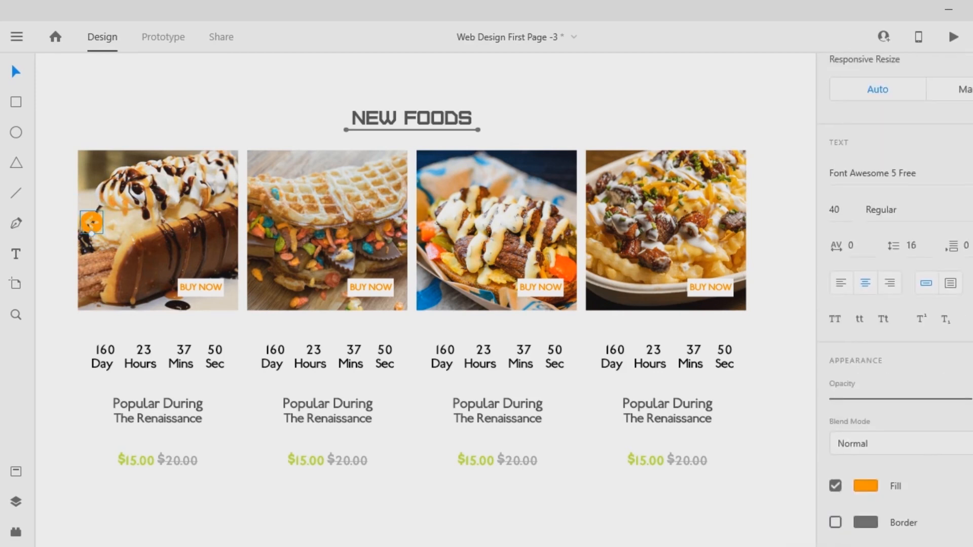
pyautogui.click(866, 486)
pyautogui.click(637, 332)
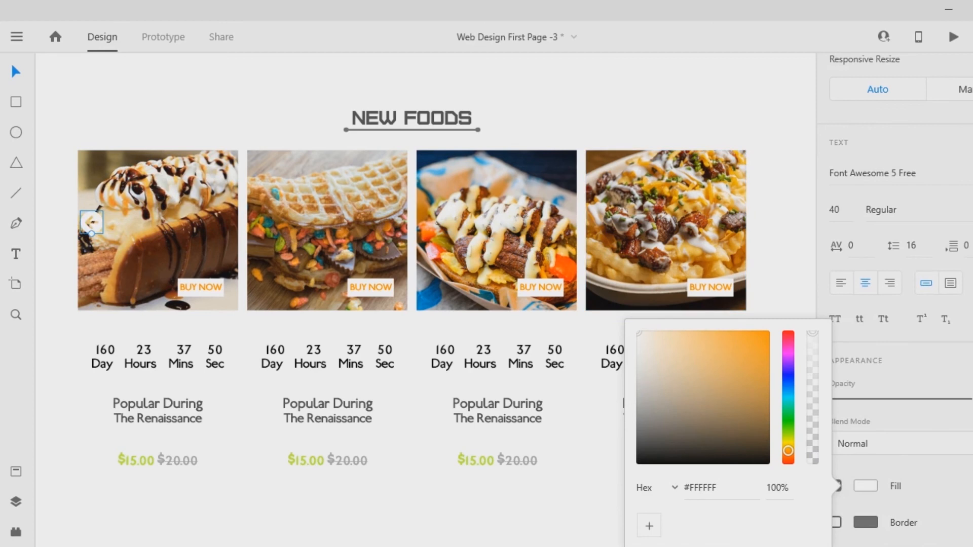
pyautogui.click(573, 327)
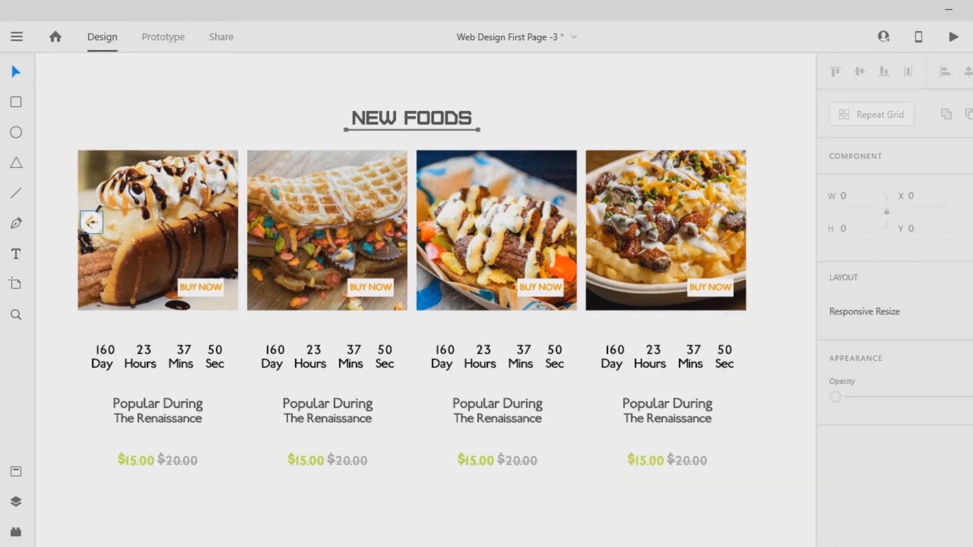
# - Duplicate the arrow icon near the right edge of the fourth food image and shift the original slightly inward on the first image
pyautogui.moveTo(91, 222)
pyautogui.mouseDown()
pyautogui.moveTo(710, 350)
pyautogui.moveTo(706, 224)
pyautogui.moveTo(722, 224)
pyautogui.mouseUp()
pyautogui.moveTo(91, 222); pyautogui.dragTo(103, 223)
pyautogui.press('Escape')
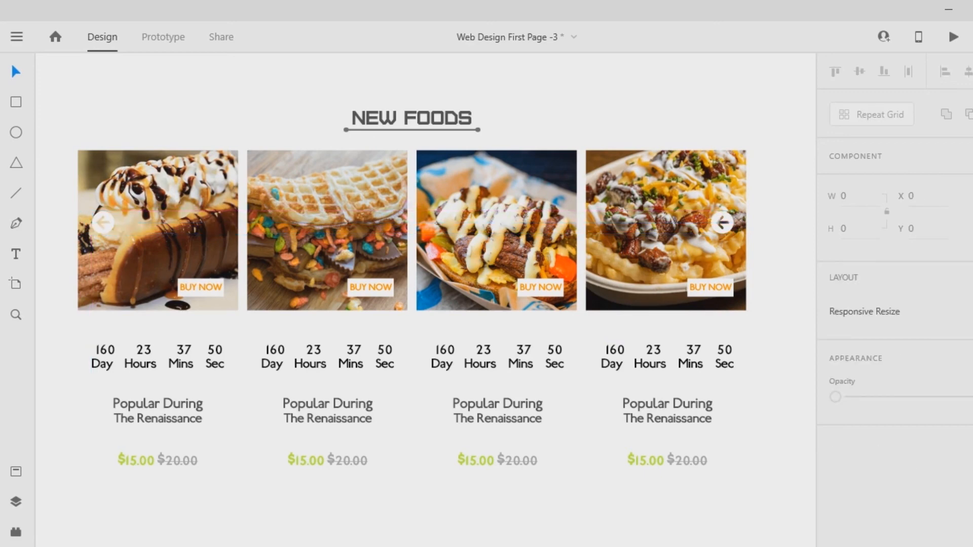
# - Switch to the Font Awesome cheatsheet in the browser, copy the fa-arrow-circle-right icon and return to the Adobe XD design
pyautogui.click(722, 222)
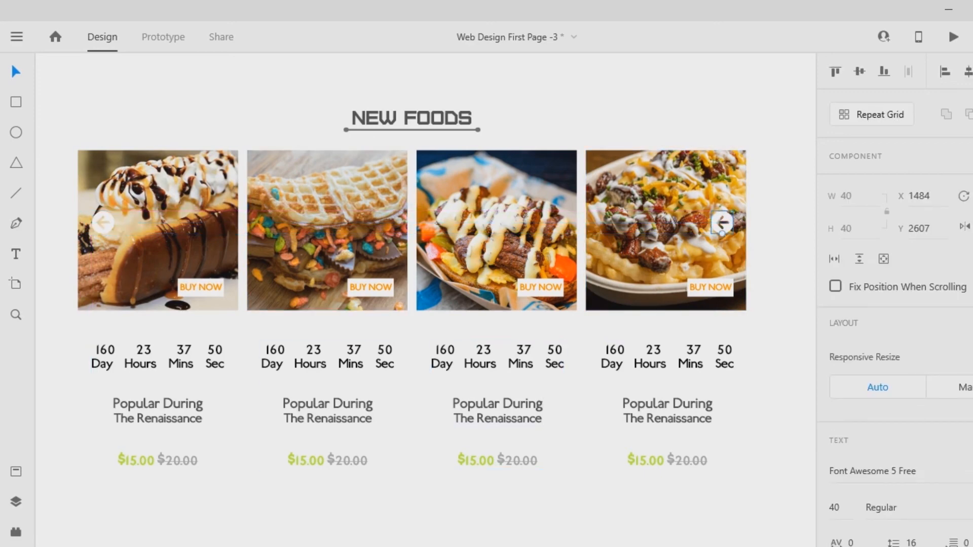
pyautogui.hotkey('alt', 'Tab')
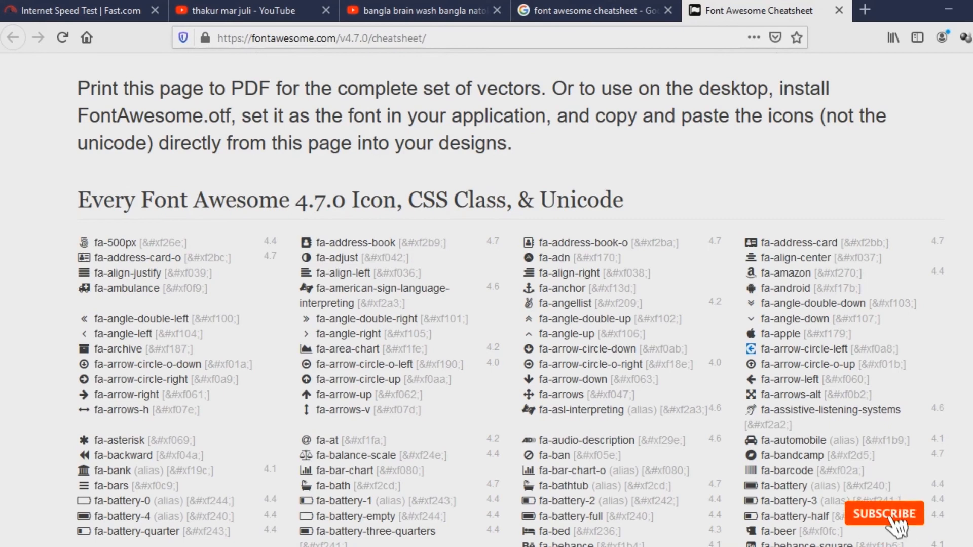
pyautogui.doubleClick(84, 380)
pyautogui.rightClick(84, 380)
pyautogui.click(122, 391)
pyautogui.hotkey('alt', 'Tab')
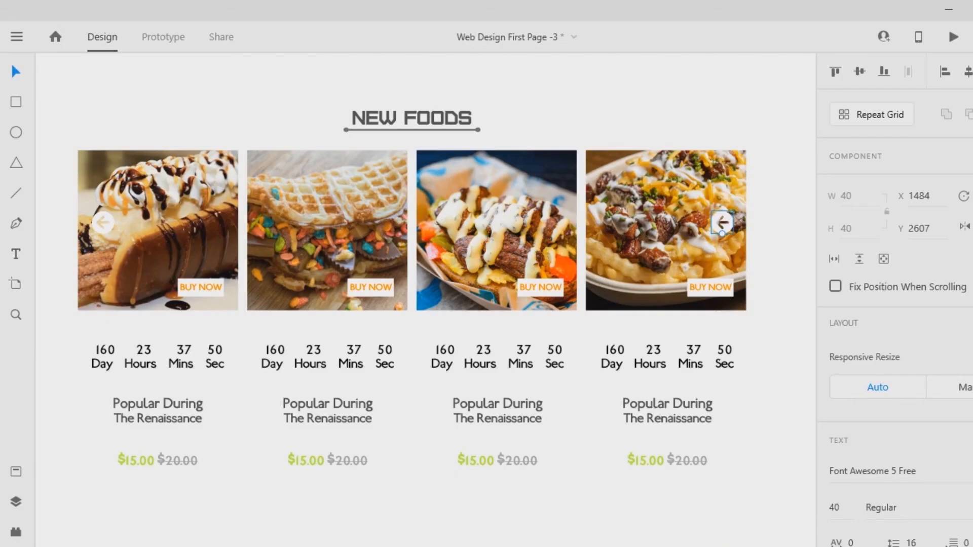
# - Replace the duplicated arrow on the fourth food image with the copied right-arrow icon
pyautogui.doubleClick(722, 223)
pyautogui.press('Escape')
pyautogui.press('Escape')
# - Review the New Foods section's cards, labels and arrows together with the Foods Manu section above it
pyautogui.moveTo(748, 475); pyautogui.dragTo(74, 99)
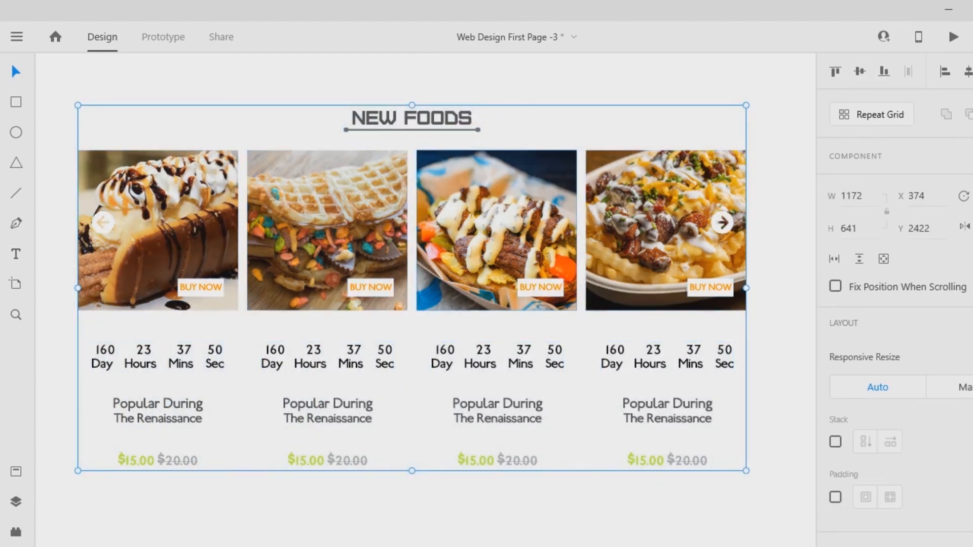
pyautogui.press('Escape')
pyautogui.scroll(3, 412, 273)
pyautogui.scroll(-1, 412, 273)
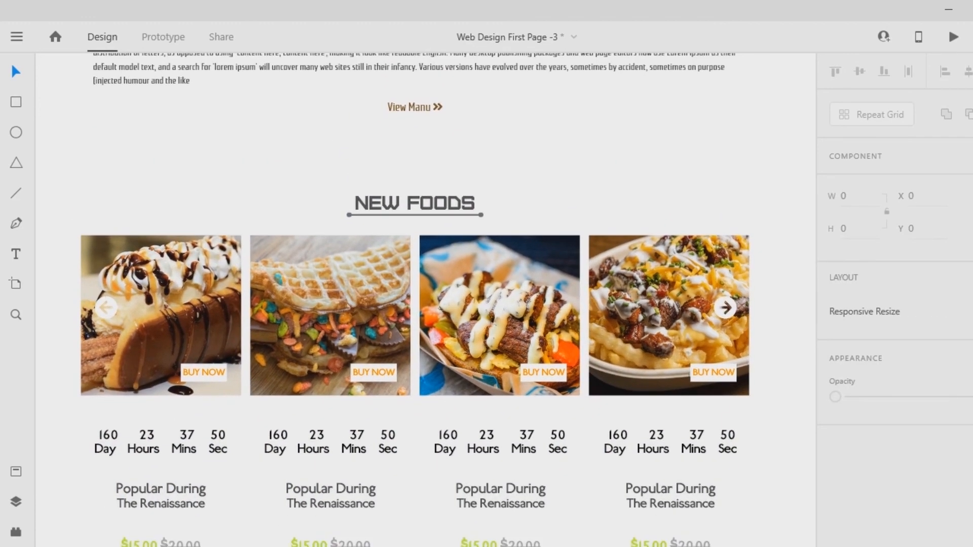
pyautogui.moveTo(784, 305); pyautogui.dragTo(509, 215)
pyautogui.press('Escape')
pyautogui.scroll(3, 412, 274)
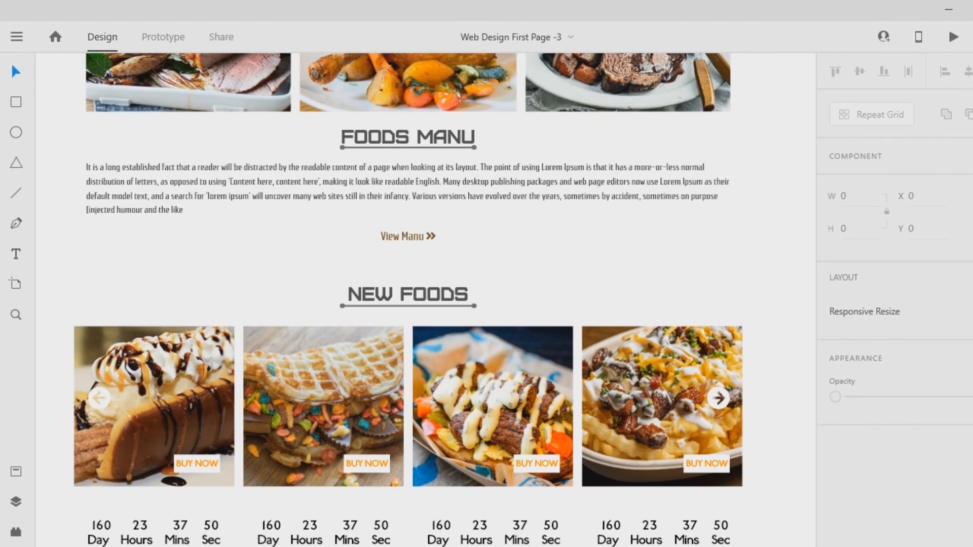
pyautogui.scroll(-4, 412, 299)
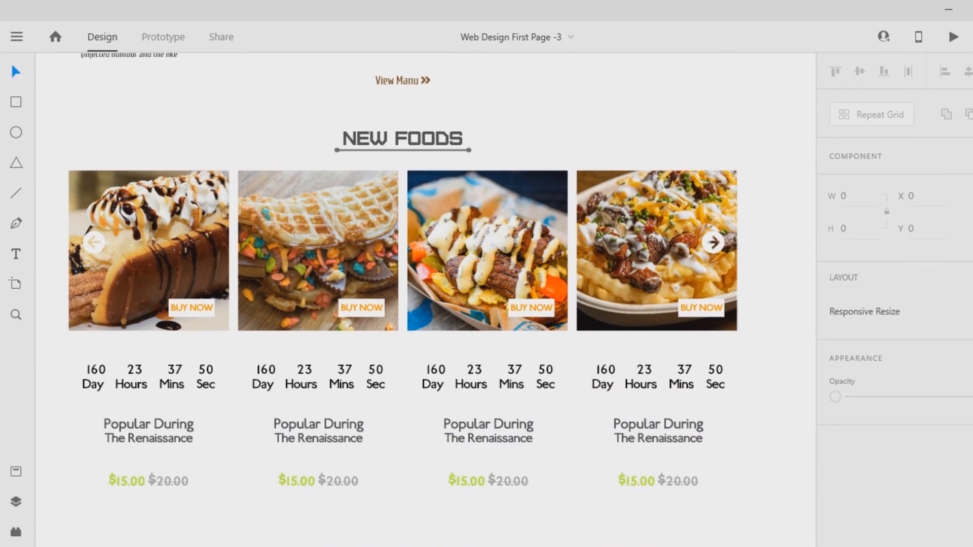